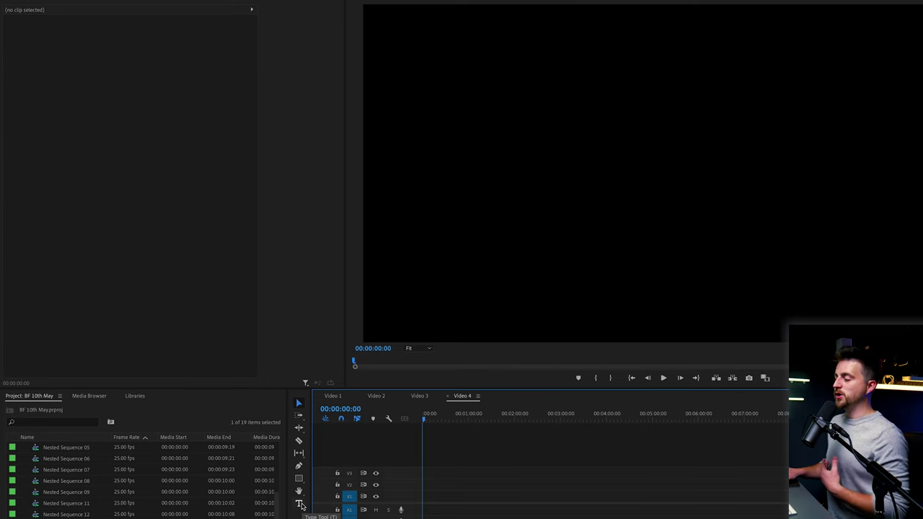
- Create a text graphic reading 'BROOKER' in the Program Monitor and select all of its text
click(302, 506)
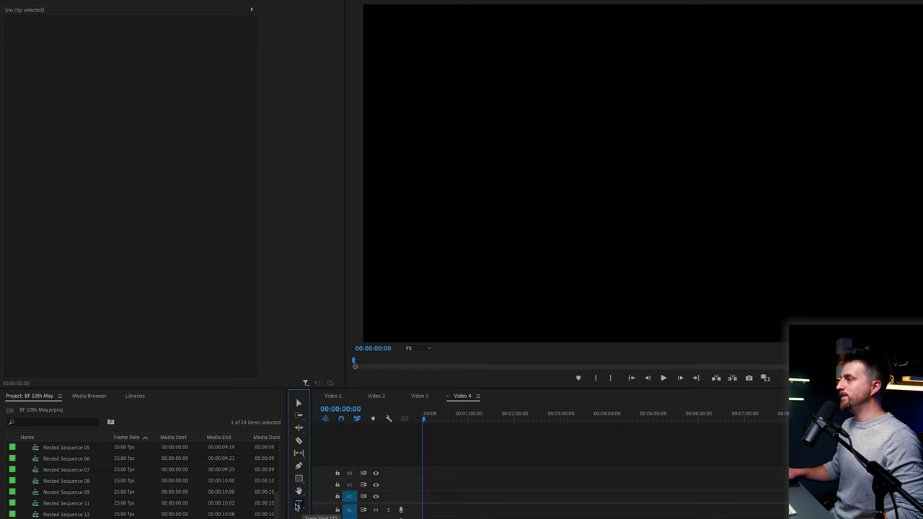
click(570, 154)
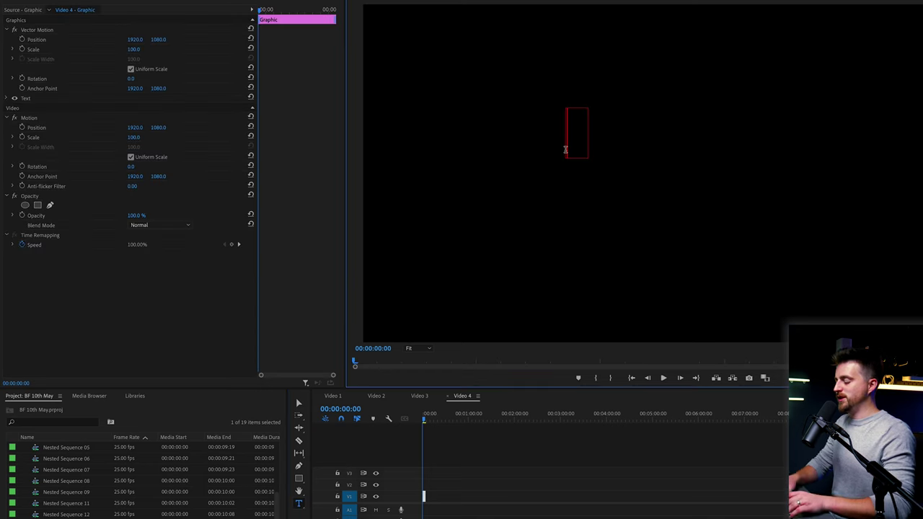
text(BROOKER)
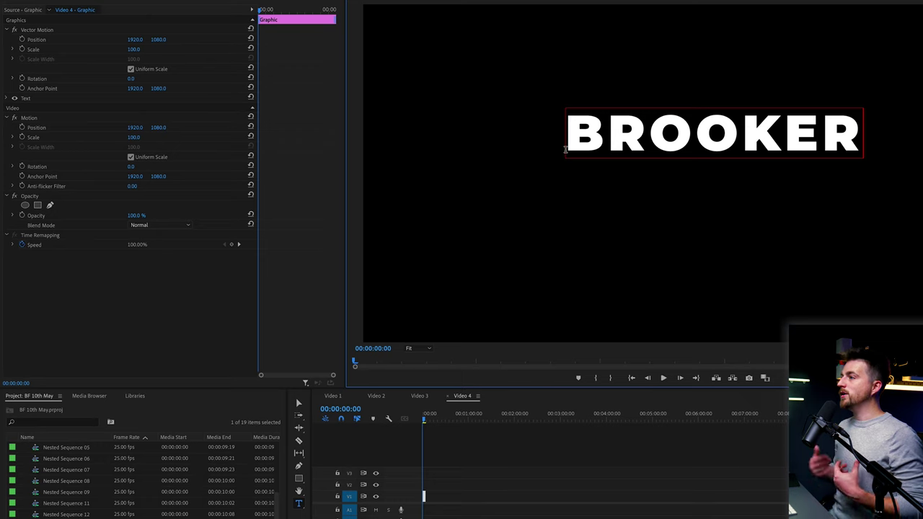
key(ctrl+a)
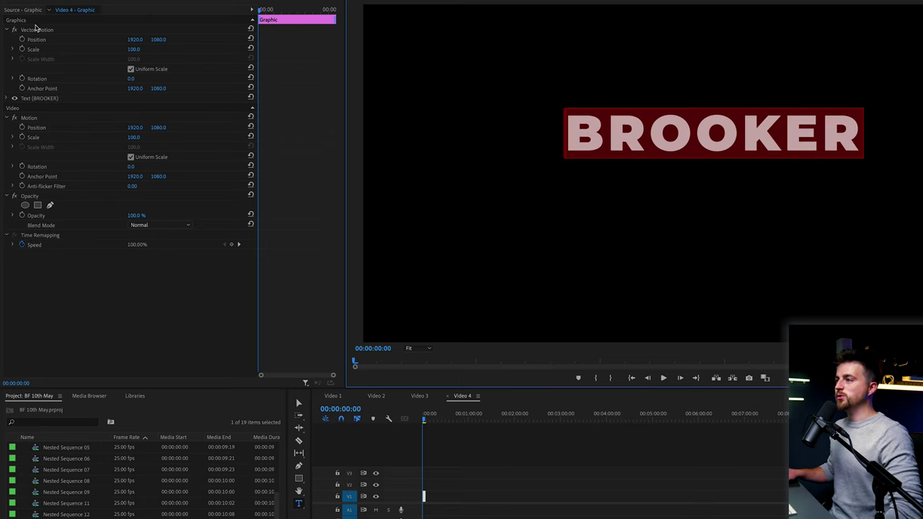
- Keep the title font as Montserrat Black and shrink its size to 279
click(11, 98)
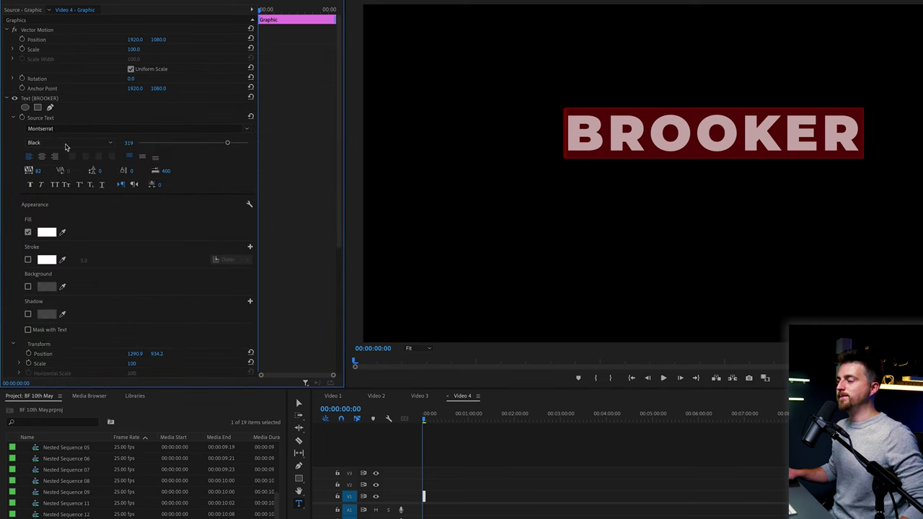
click(248, 131)
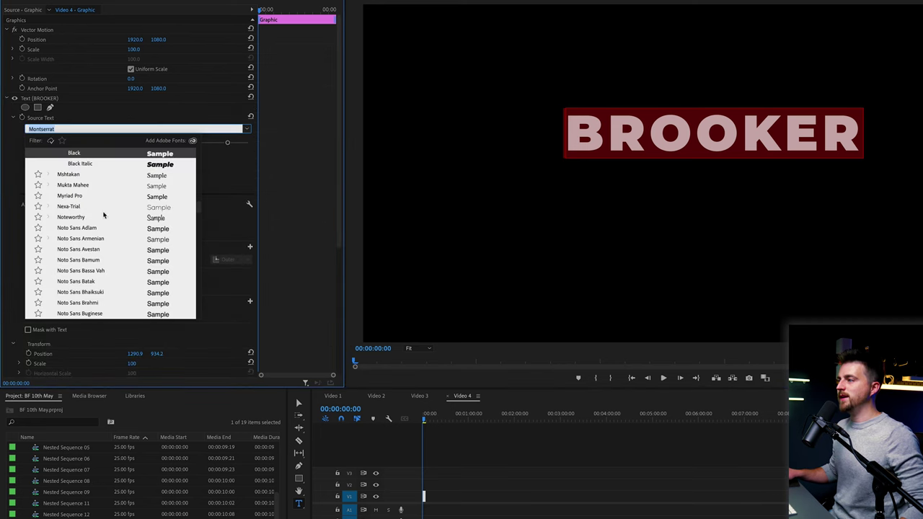
click(244, 125)
click(68, 143)
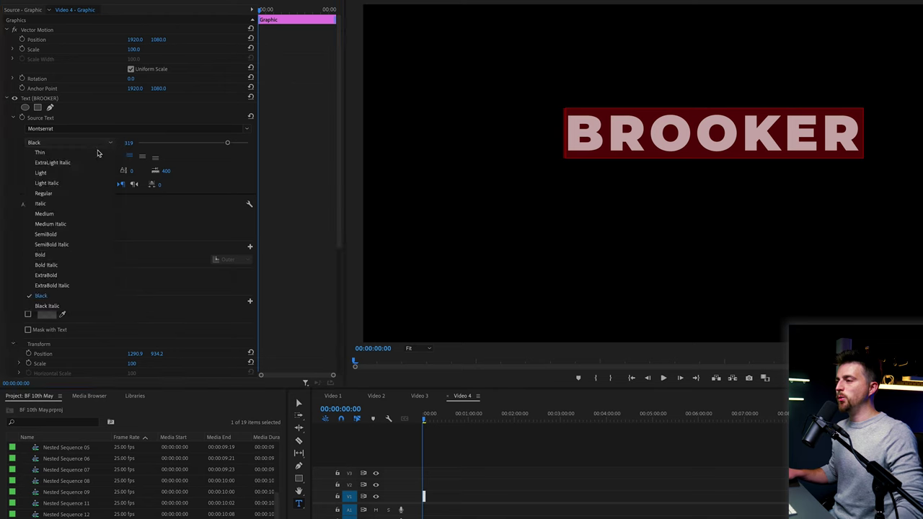
click(60, 296)
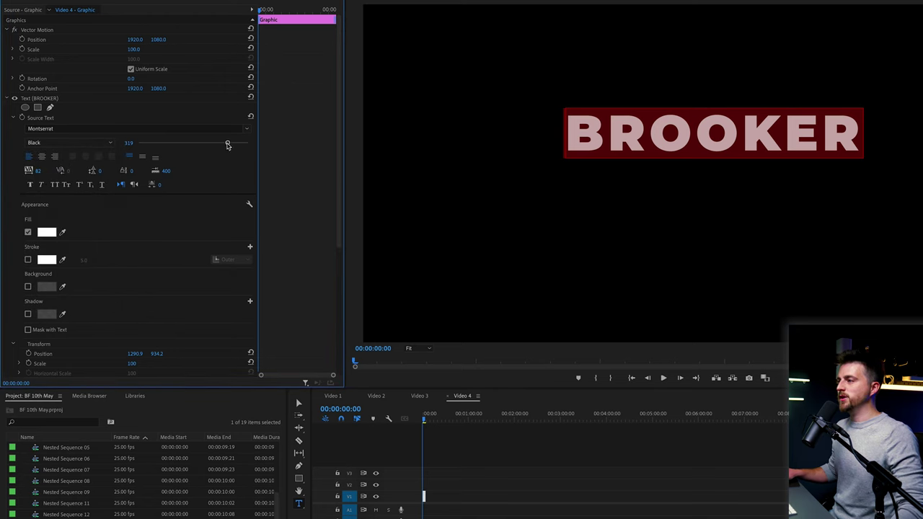
mouse_move(227, 145)
mouse_down()
mouse_move(191, 145)
mouse_move(216, 146)
mouse_up()
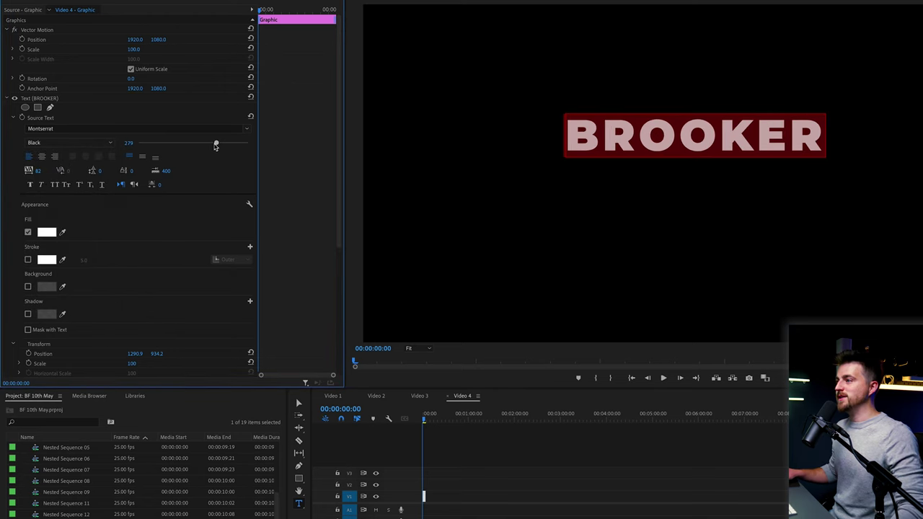
- Center-align the BROOKER text and reset its position to 1920, 1080
click(31, 159)
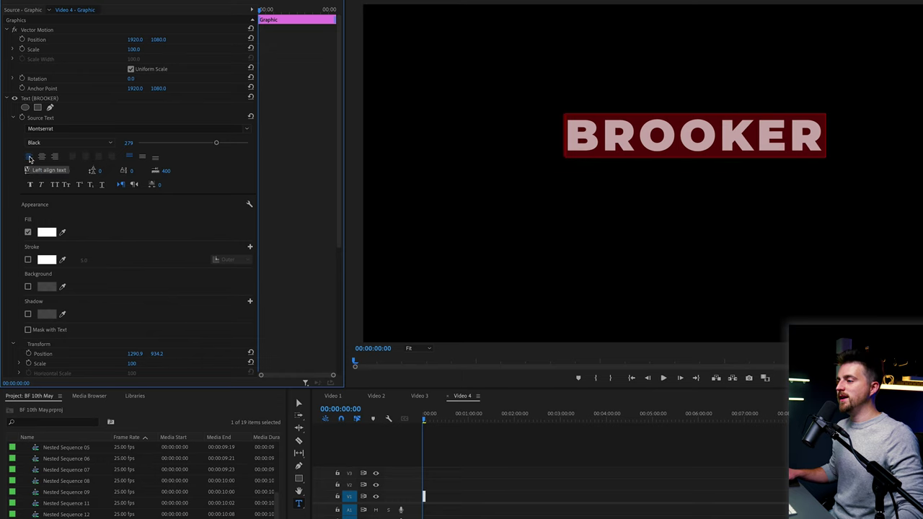
click(44, 158)
click(56, 159)
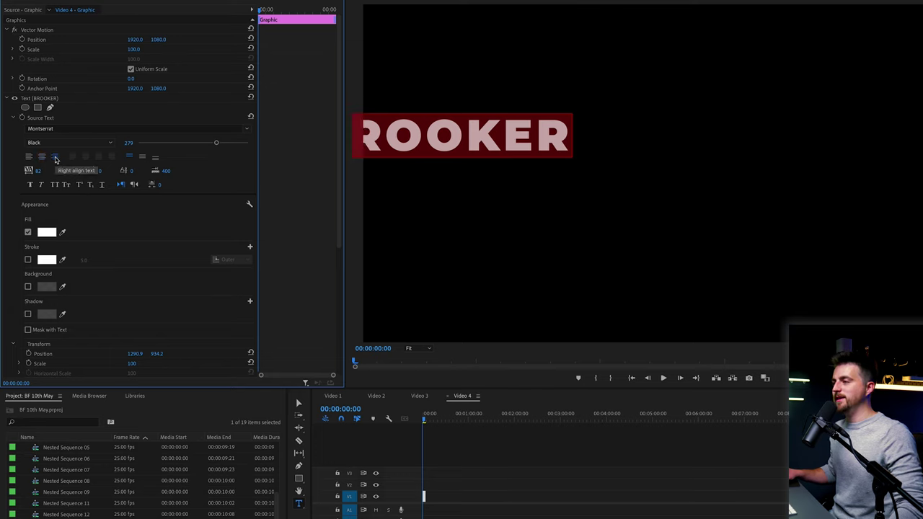
click(42, 158)
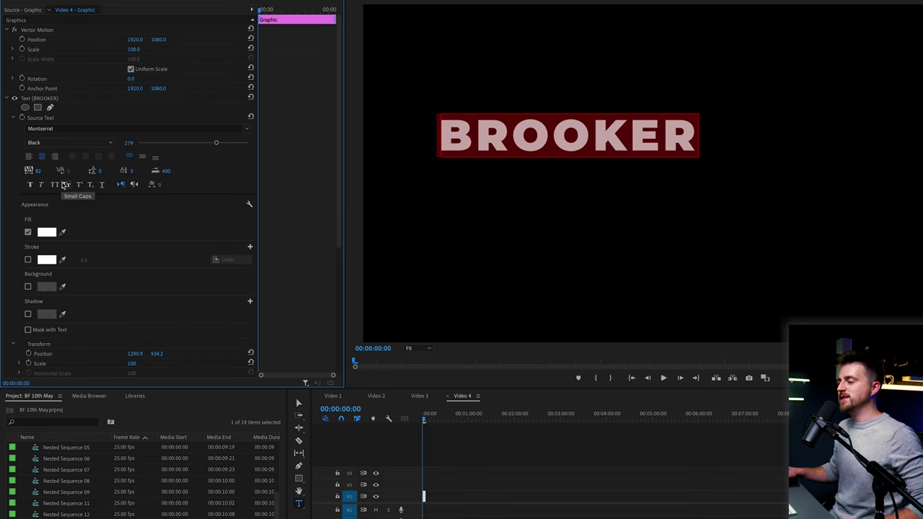
scroll(276, 173, down, 3)
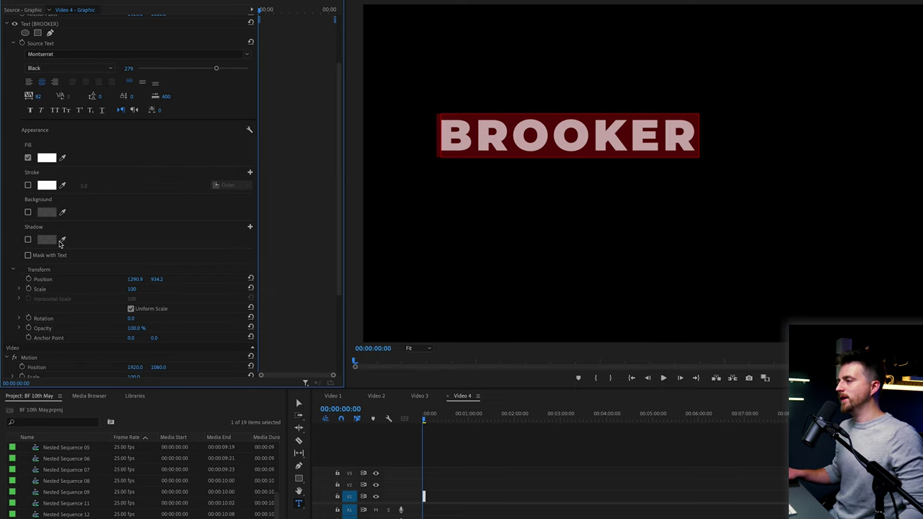
click(251, 279)
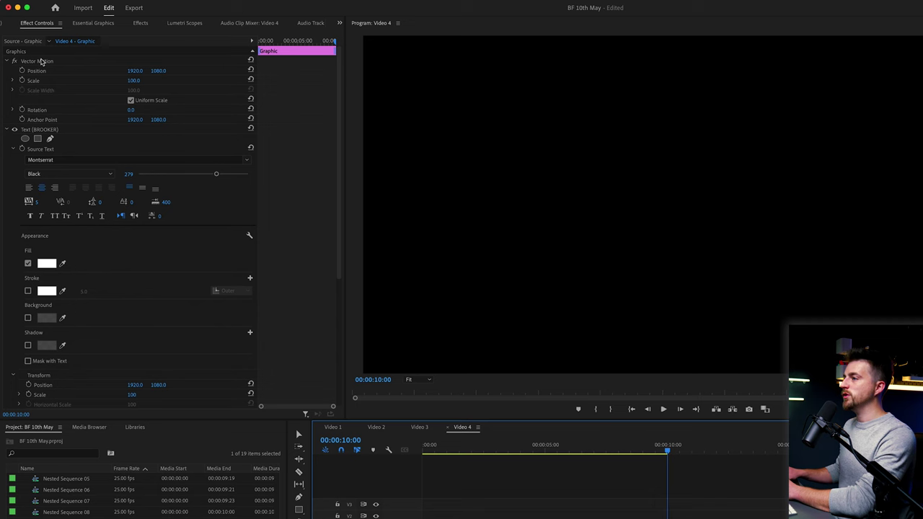
- Keyframe Motion Scale from 90 at 00:00 to 110 at 10:00, then play it from the start
click(42, 62)
click(11, 131)
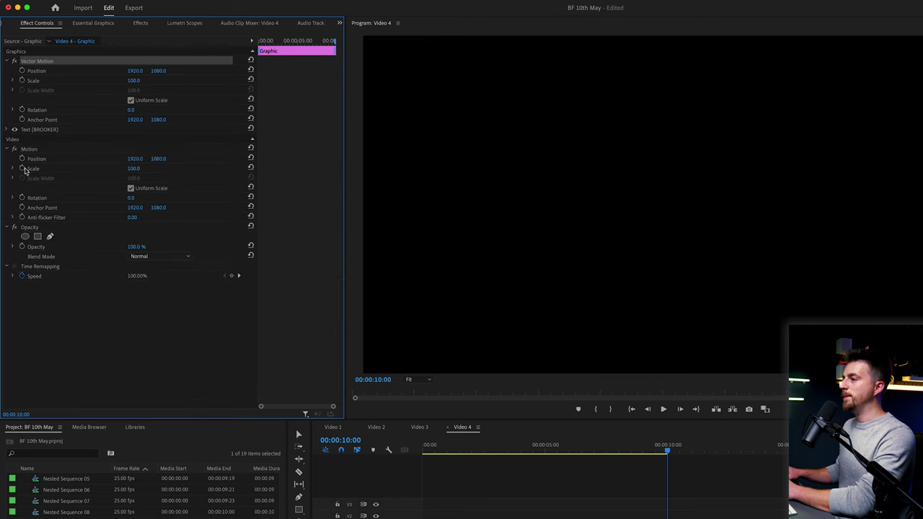
click(56, 151)
drag(282, 41, 258, 42)
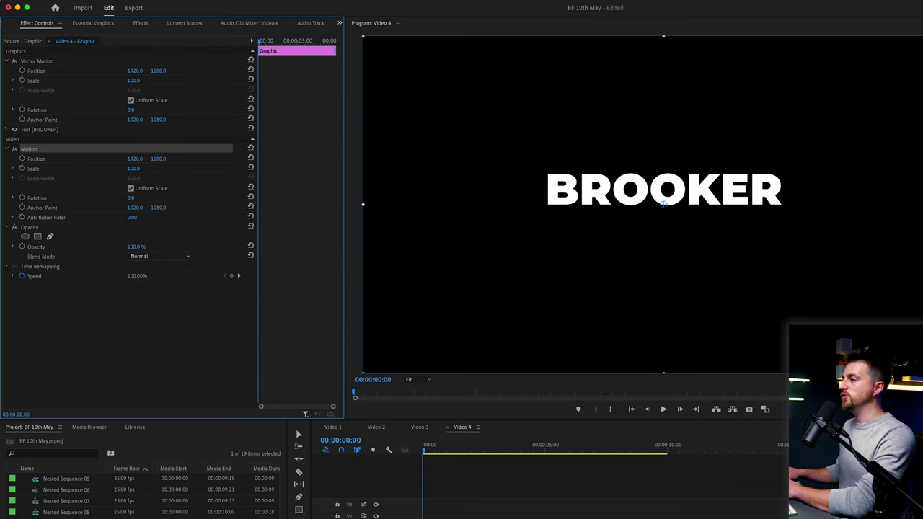
drag(133, 168, 141, 169)
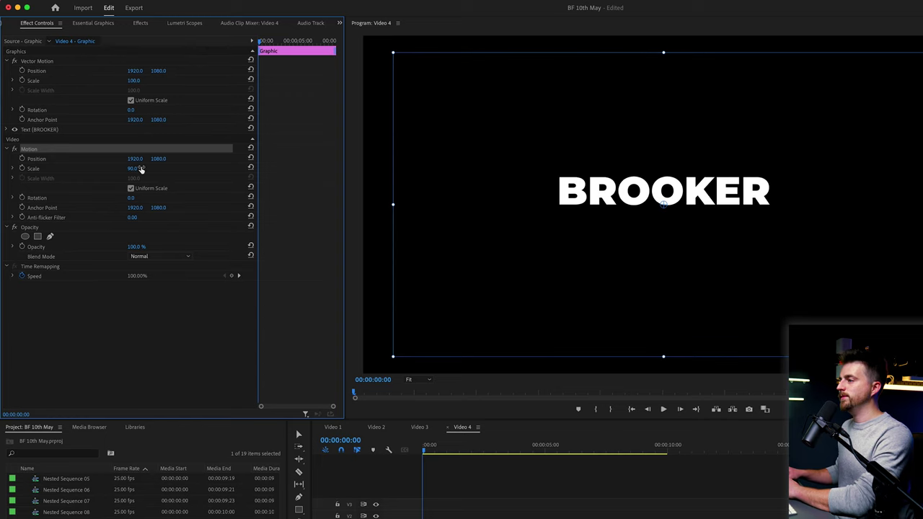
click(22, 170)
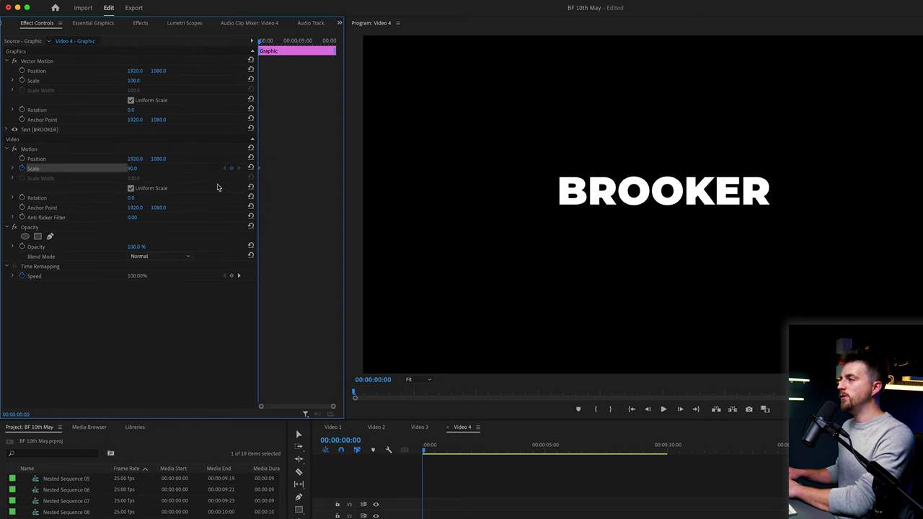
drag(285, 40, 398, 46)
drag(132, 168, 171, 168)
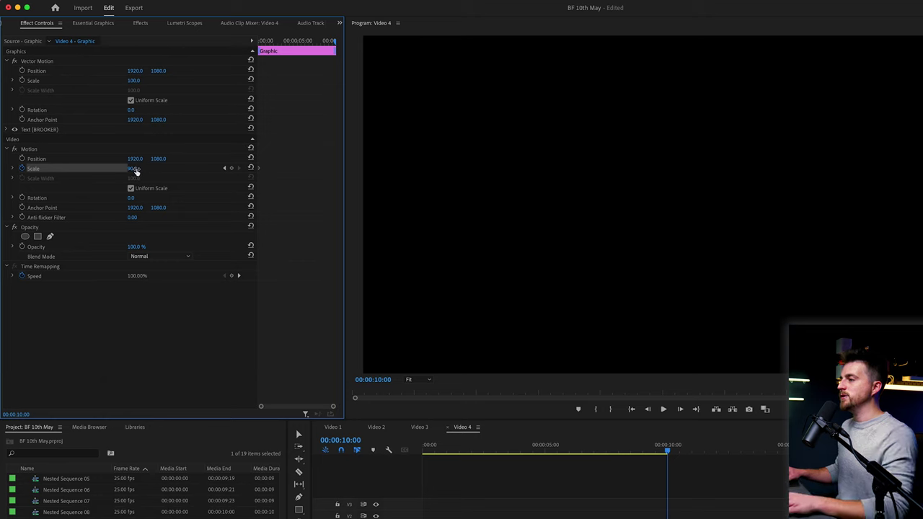
key(Home)
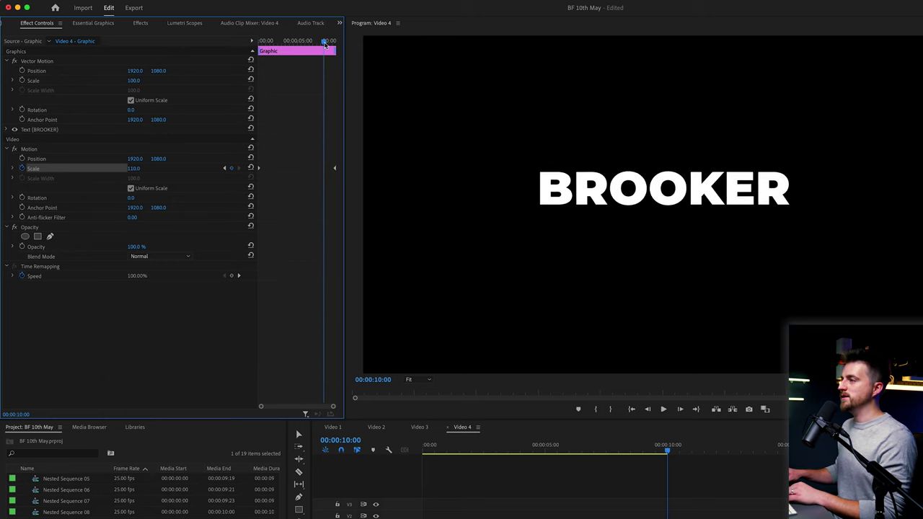
key(space)
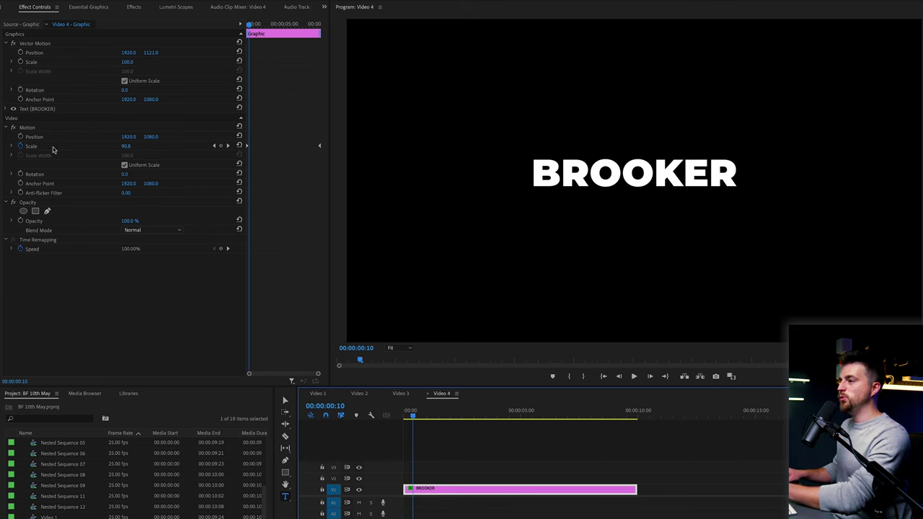
- Draw a four-point opacity mask around BROOKER and slide it left so the word is hidden
click(29, 205)
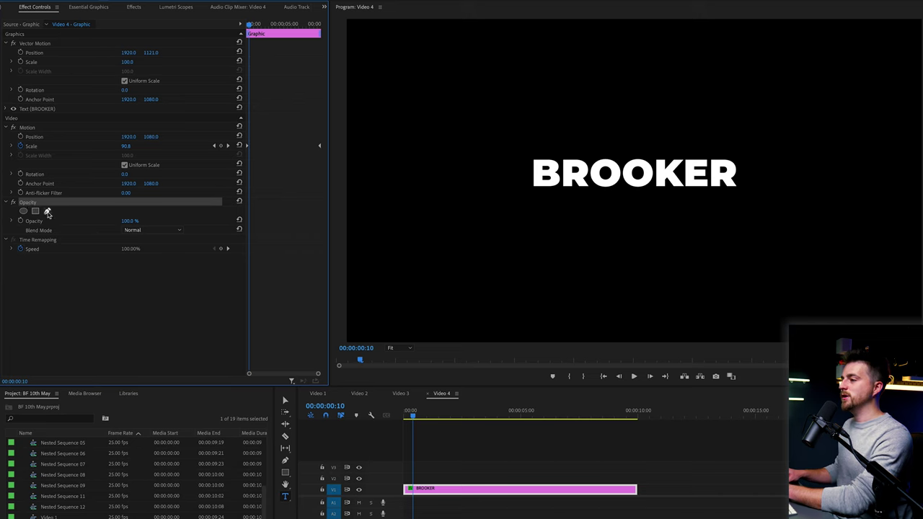
click(47, 212)
click(469, 113)
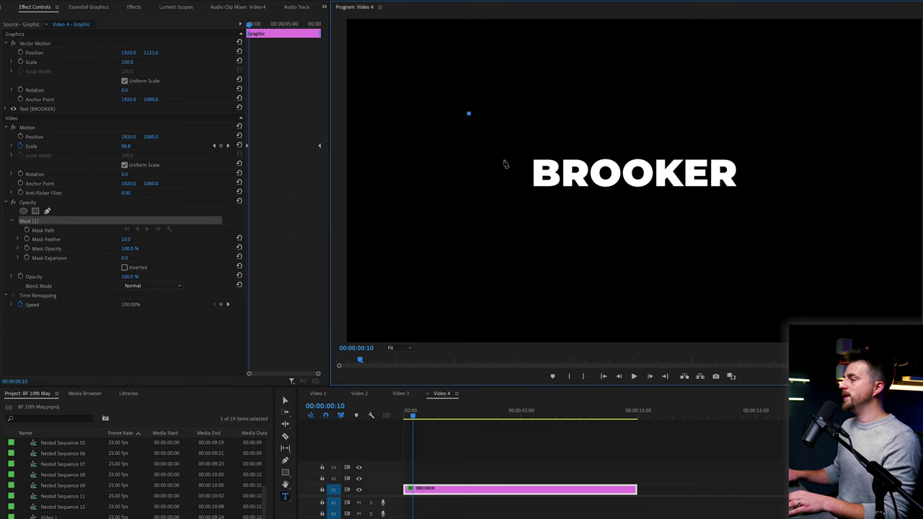
click(461, 234)
click(832, 239)
click(822, 101)
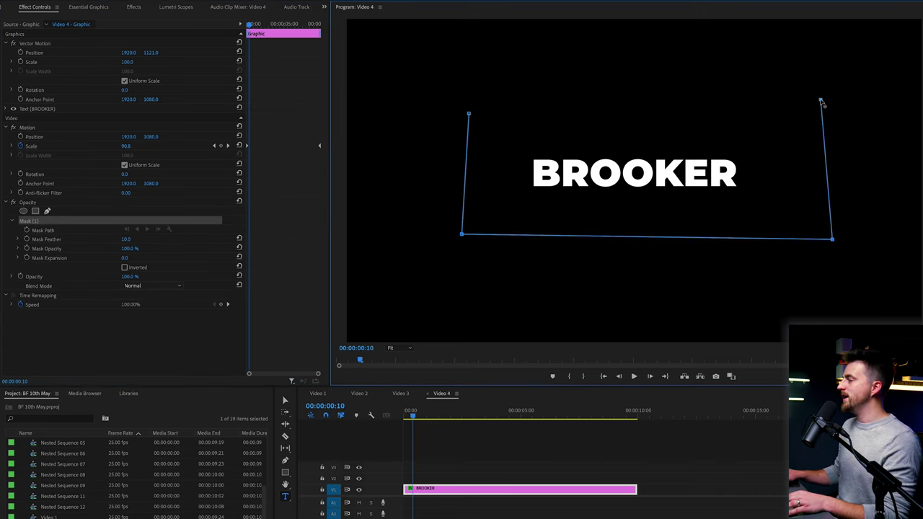
click(470, 114)
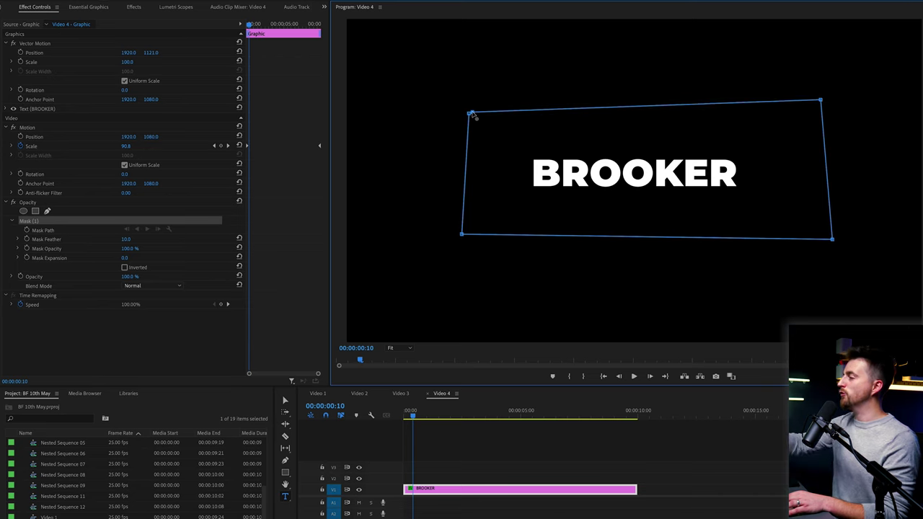
click(471, 115)
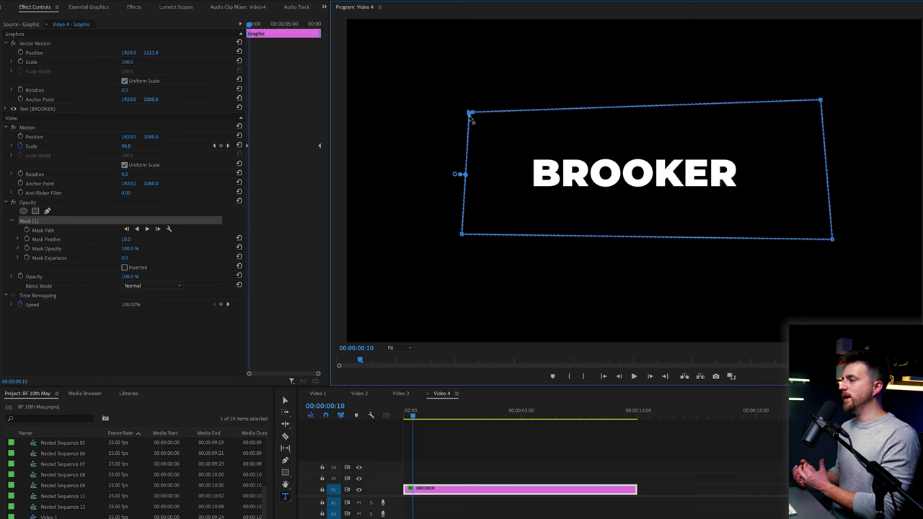
drag(743, 182, 347, 186)
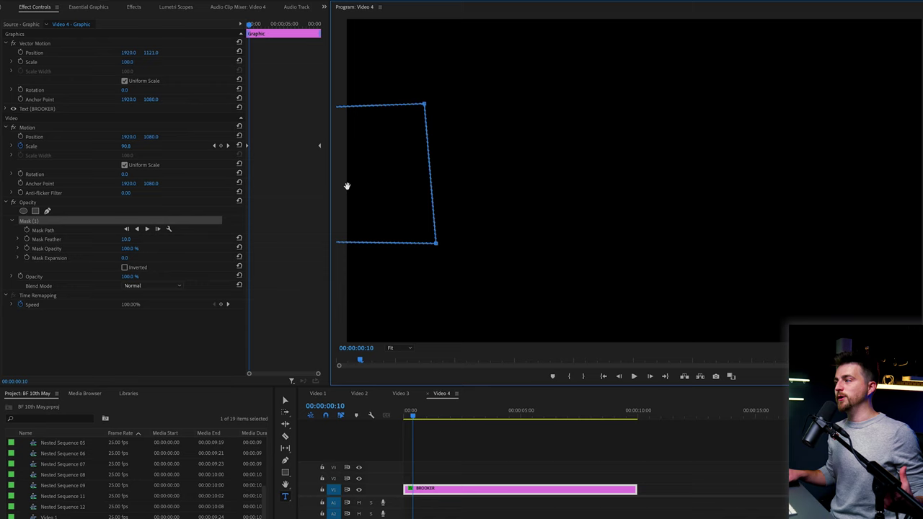
- Keyframe the mask path, then about one second later move the mask over BROOKER
click(27, 230)
click(181, 375)
drag(413, 417, 431, 418)
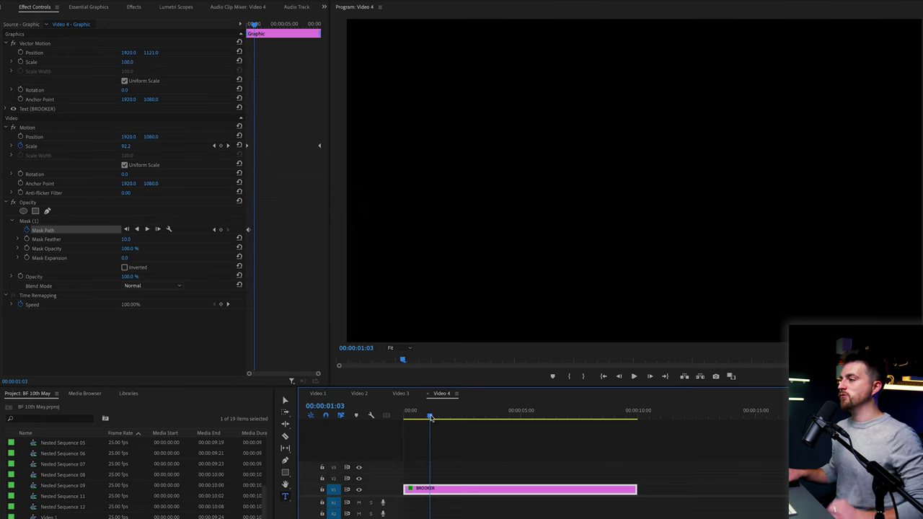
click(25, 221)
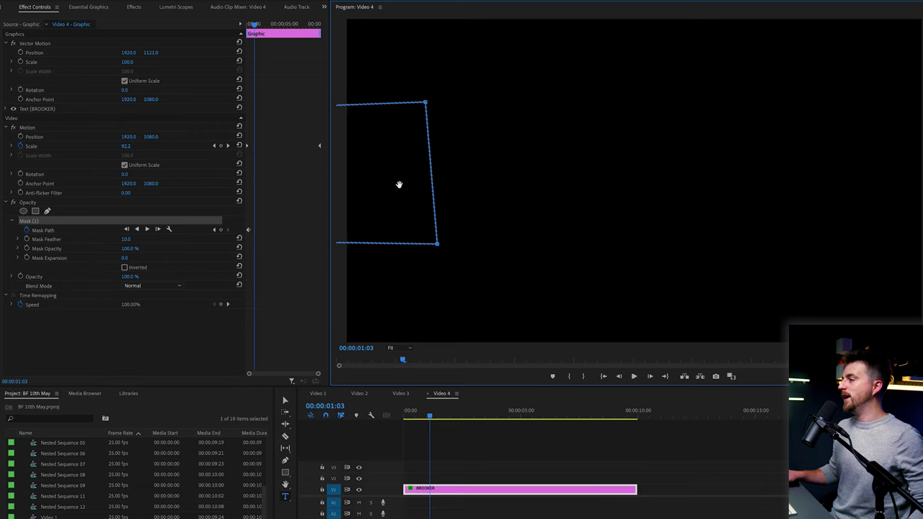
drag(400, 183, 773, 182)
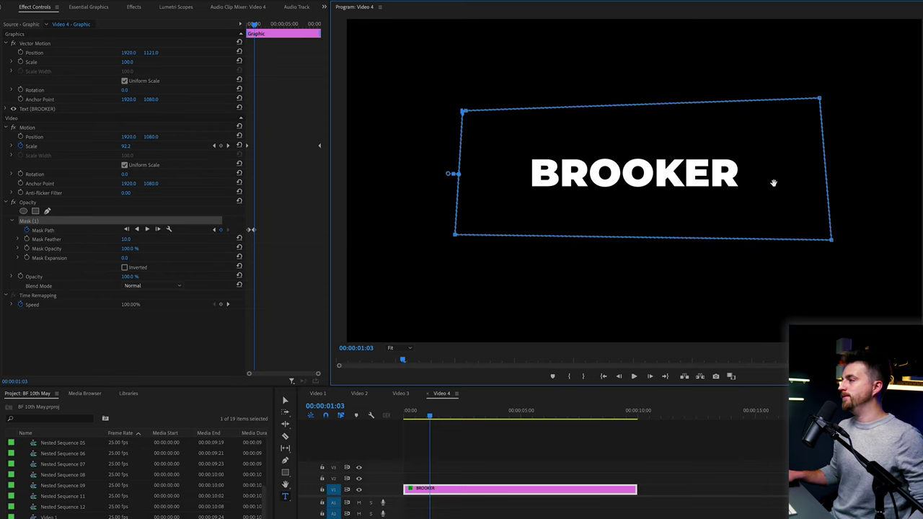
- Retime the end mask path keyframe later, replaying the reveal to check its timing
mouse_move(268, 25)
mouse_down()
mouse_move(277, 25)
mouse_move(252, 26)
mouse_move(282, 25)
mouse_up()
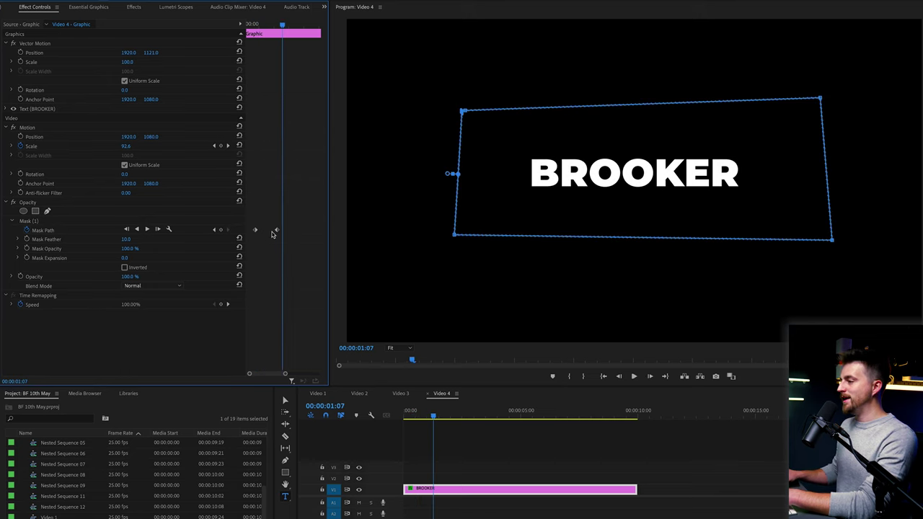
drag(278, 233, 307, 233)
click(258, 23)
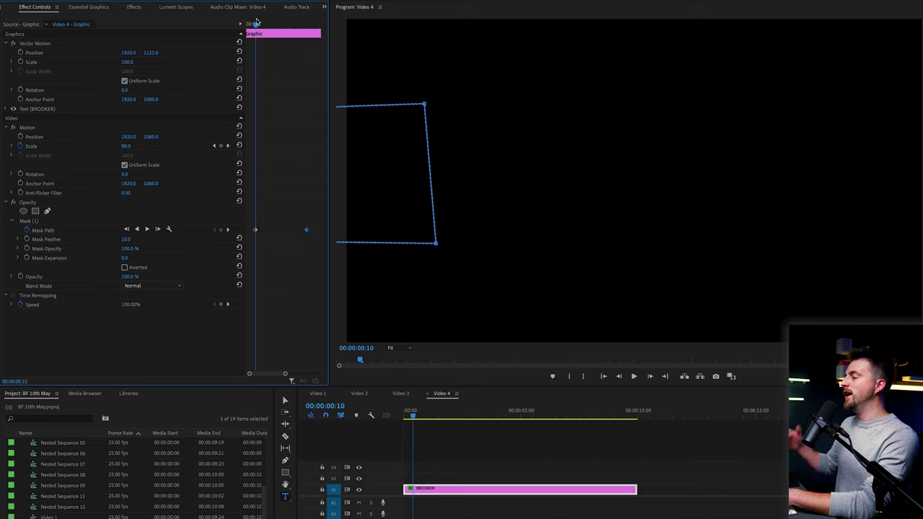
key(space)
key(space)
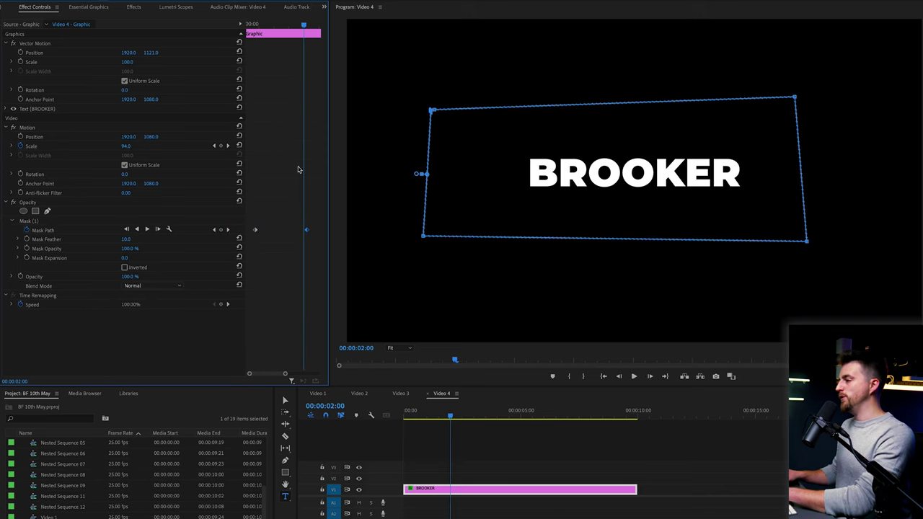
mouse_move(280, 233)
mouse_down()
mouse_move(297, 233)
mouse_move(263, 239)
mouse_up()
key(space)
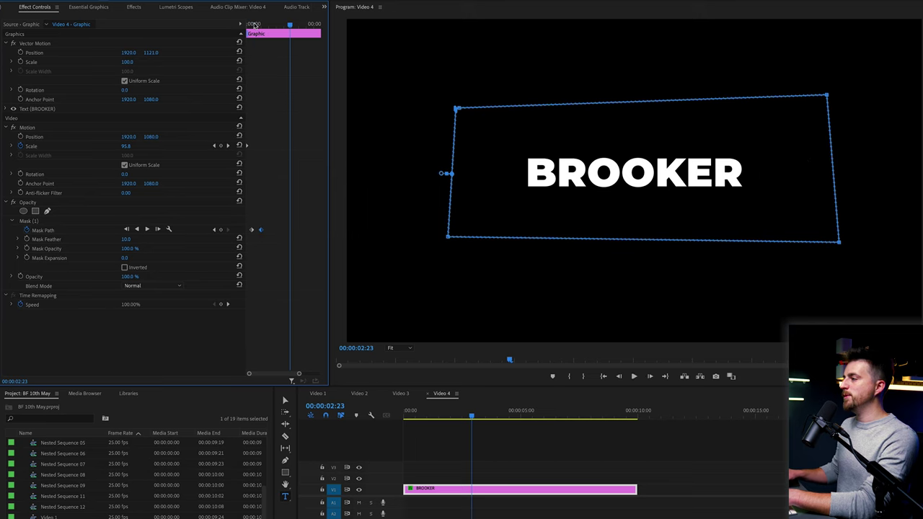
click(254, 25)
key(space)
key(space)
drag(261, 231, 310, 240)
click(252, 24)
key(space)
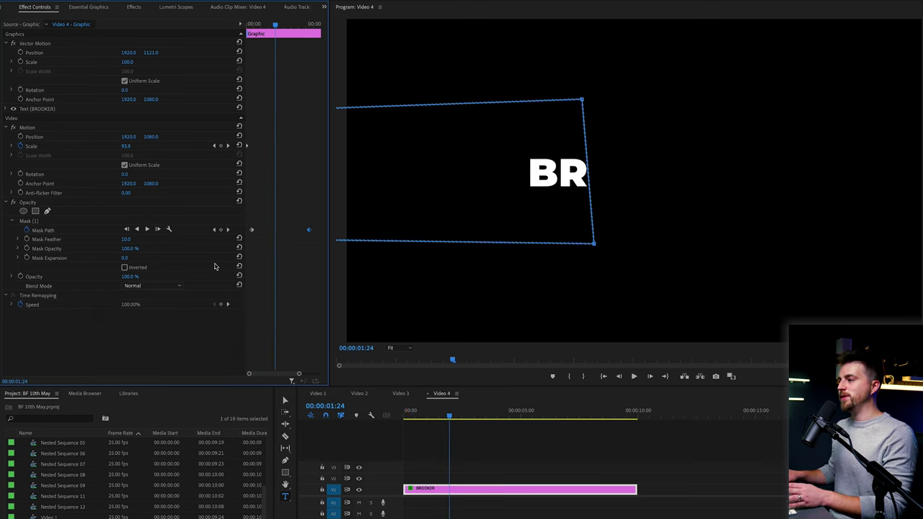
- Feather the mask edge to about 272 and play the animation from the start
drag(125, 240, 274, 239)
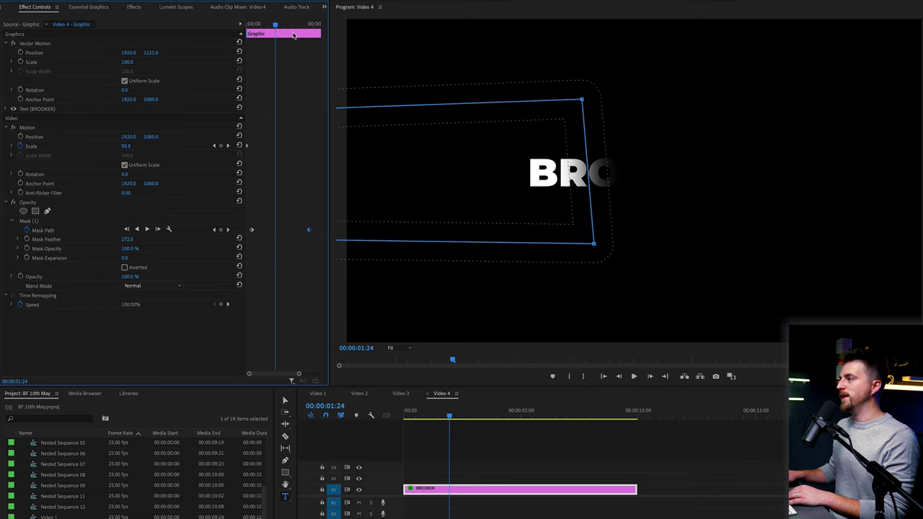
key(Home)
key(space)
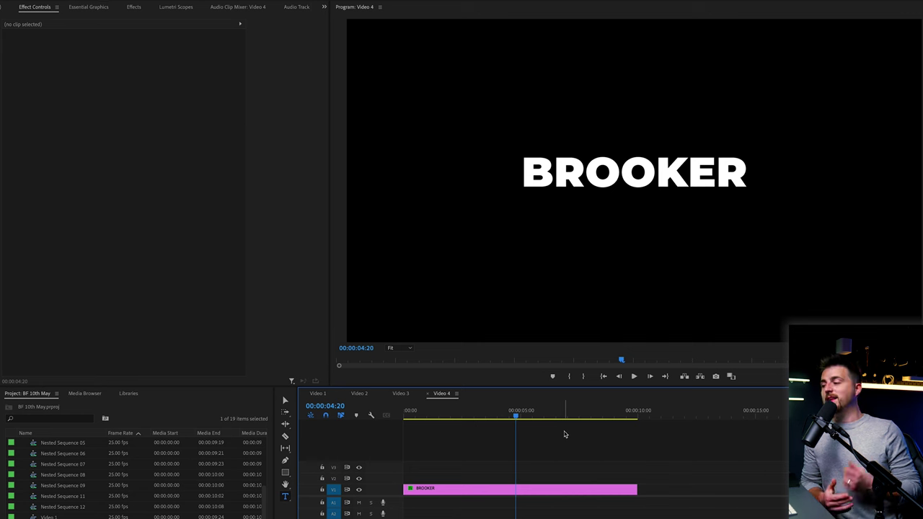
- Apply the Tint effect to the BROOKER clip
click(131, 8)
click(64, 22)
text(TINT)
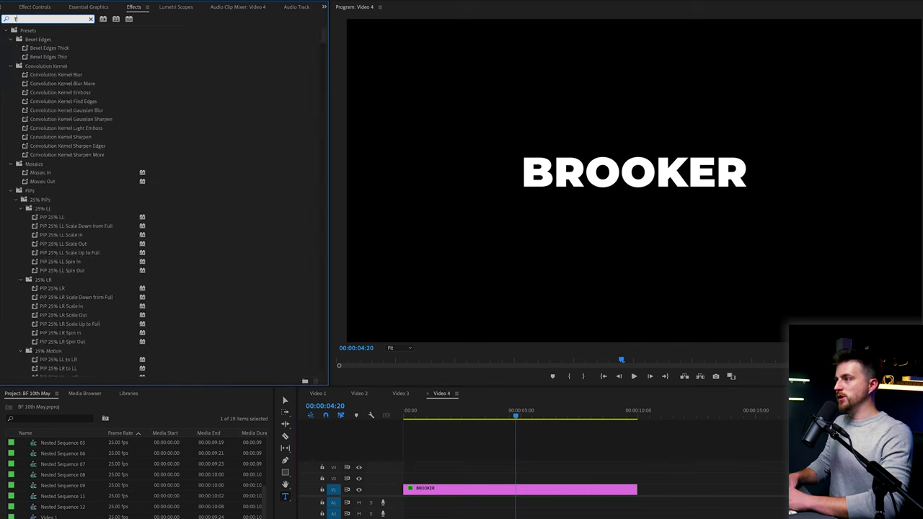
click(42, 84)
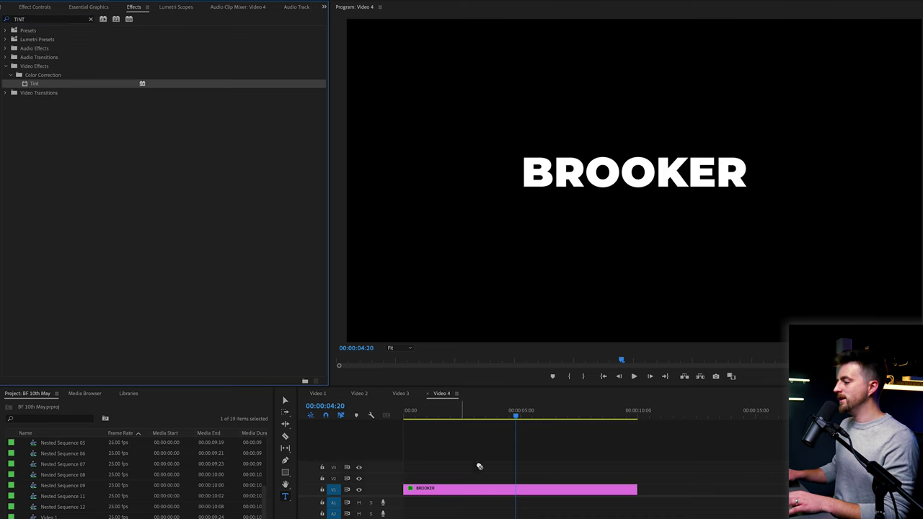
drag(479, 467, 507, 490)
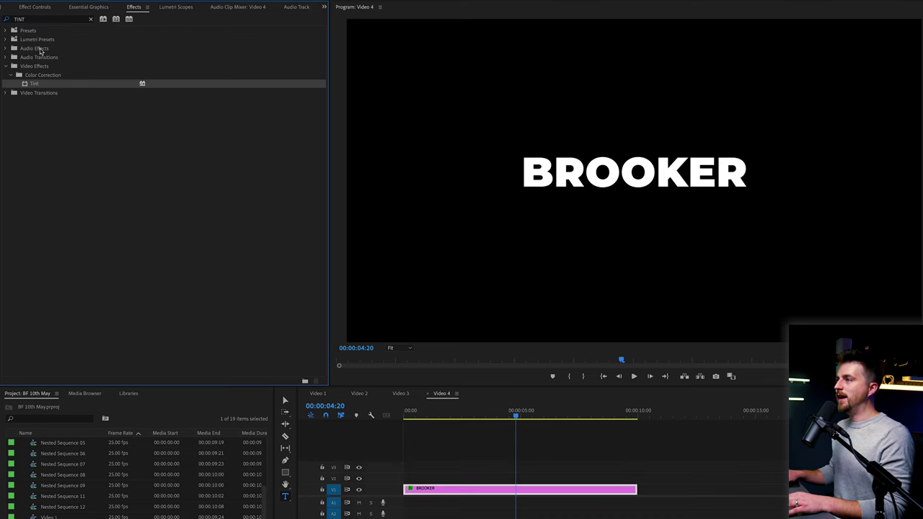
- Set Tint's Map White To colour to a saturated yellow
click(35, 7)
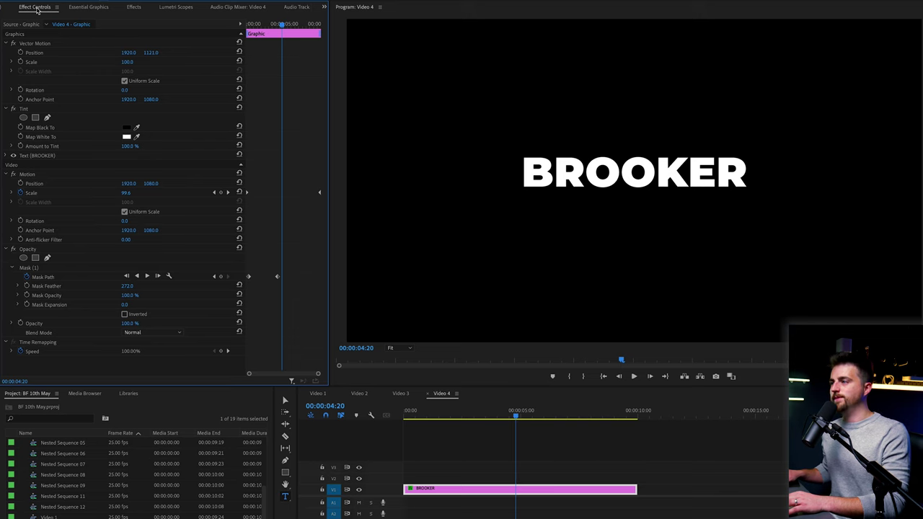
click(46, 138)
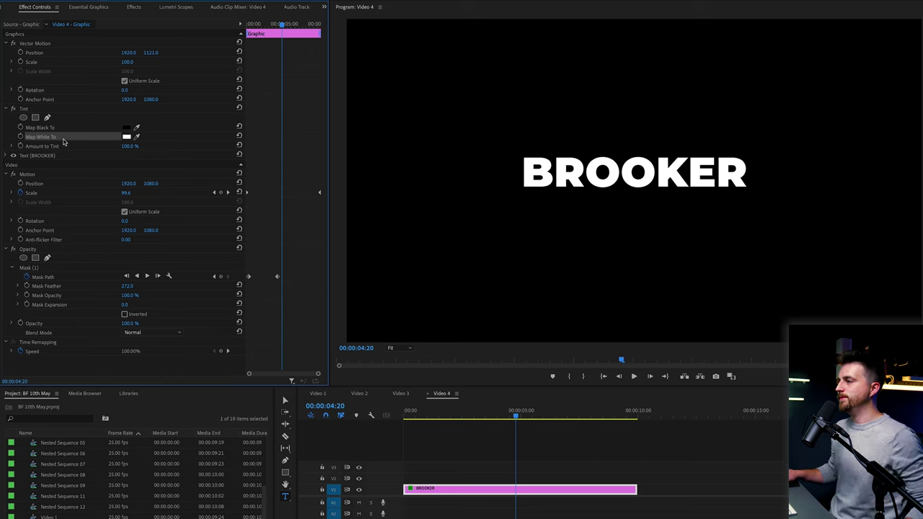
click(126, 137)
click(586, 256)
mouse_move(564, 251)
mouse_down()
mouse_move(593, 269)
mouse_move(583, 251)
mouse_move(556, 298)
mouse_move(566, 339)
mouse_up()
click(667, 232)
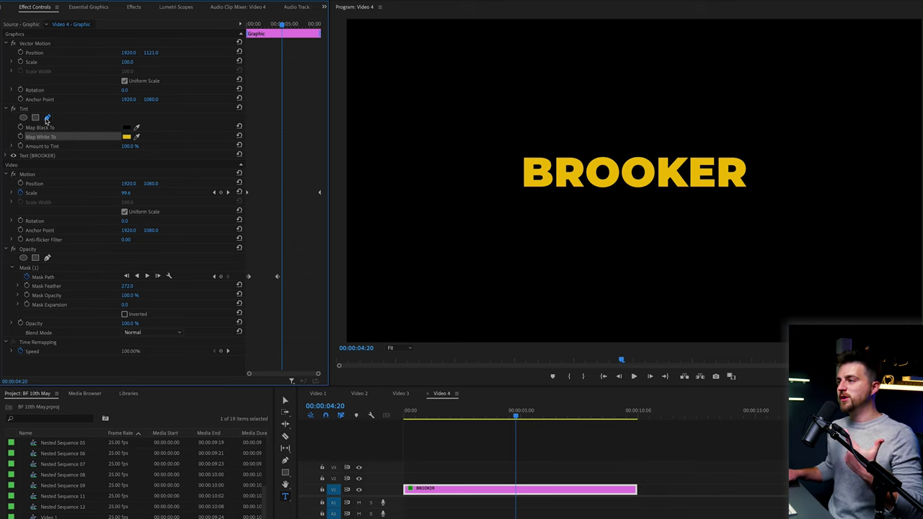
- Draw a four-point mask on the Tint effect around BROOKER
click(47, 117)
click(474, 119)
click(466, 247)
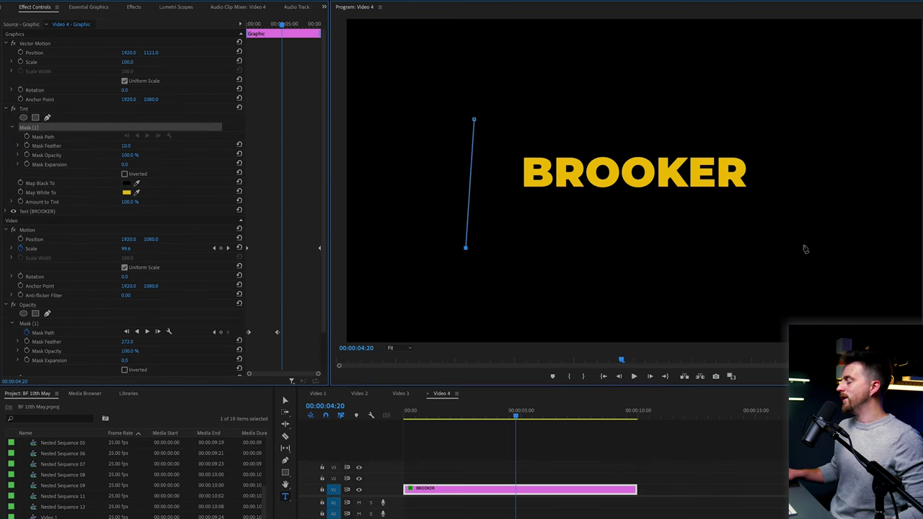
click(800, 246)
click(774, 79)
click(474, 120)
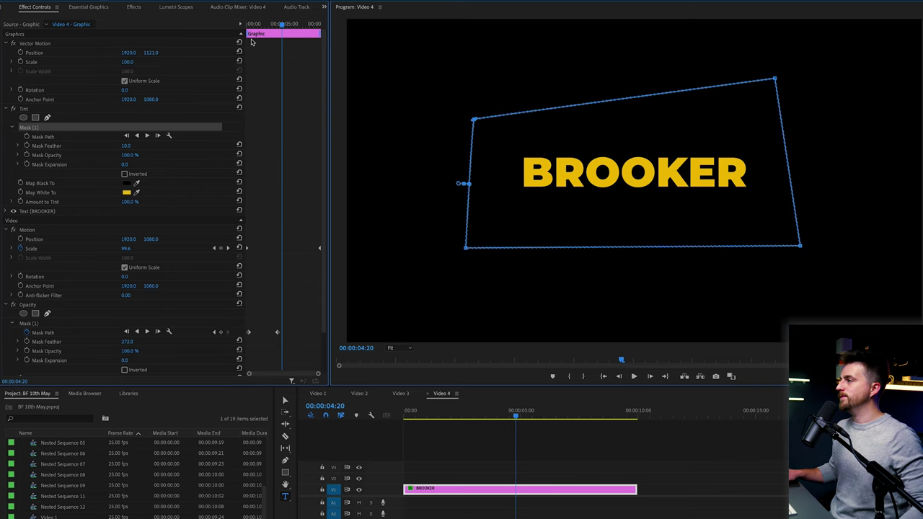
- Keyframe the tint mask path, move it below BROOKER, feather it to 252, and preview the wipe
mouse_move(282, 25)
mouse_down()
mouse_move(294, 25)
mouse_move(276, 26)
mouse_up()
click(26, 137)
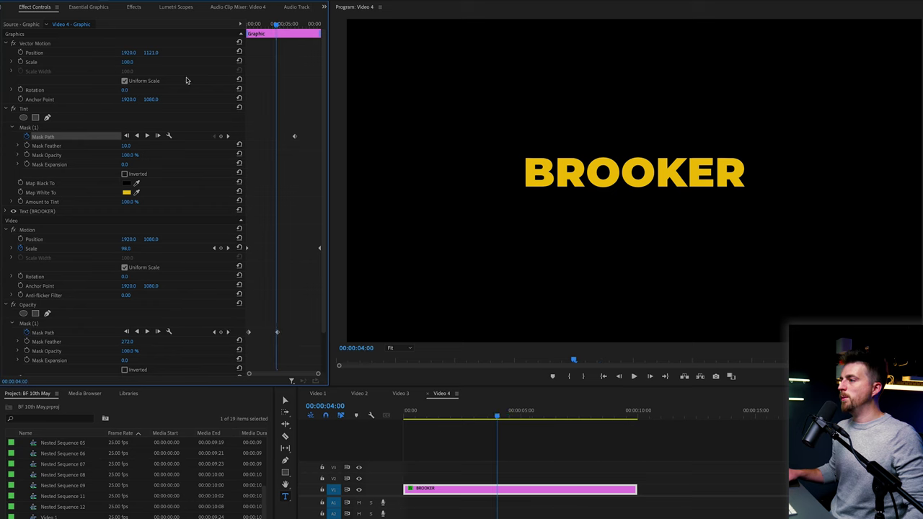
click(39, 129)
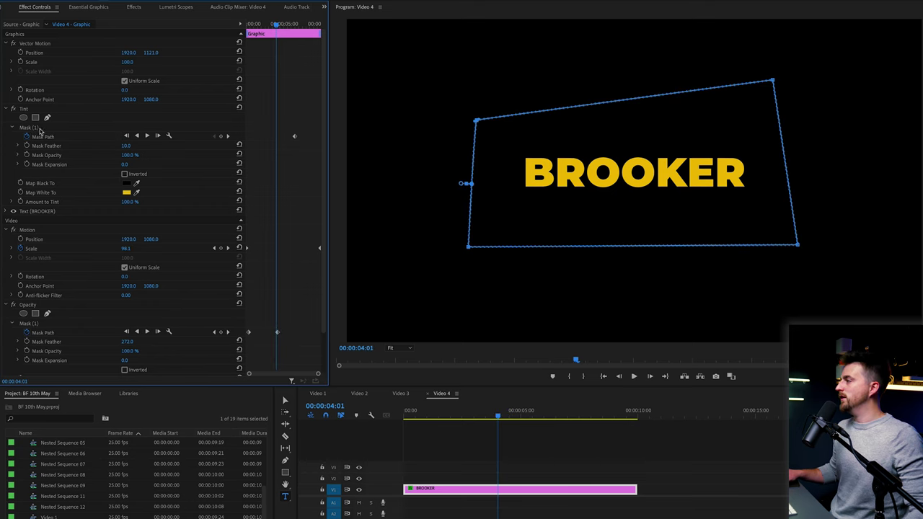
drag(623, 233, 629, 299)
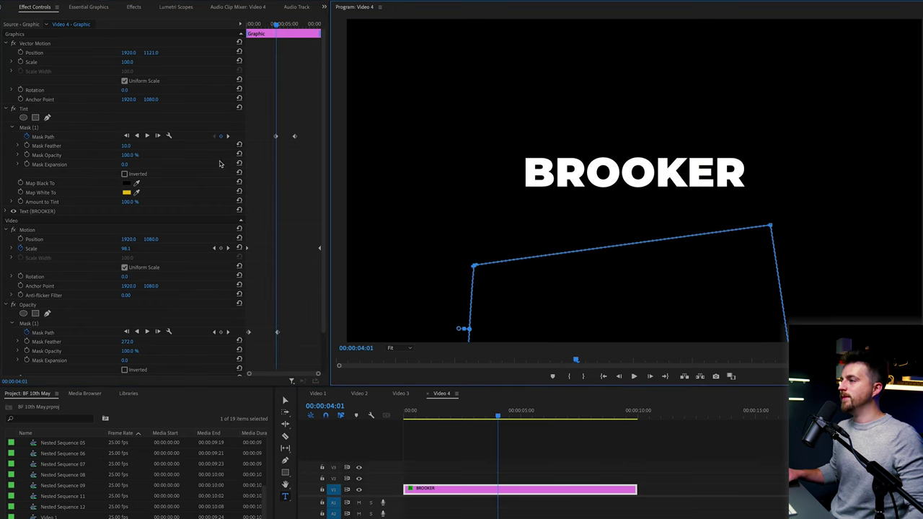
drag(126, 145, 174, 145)
key(space)
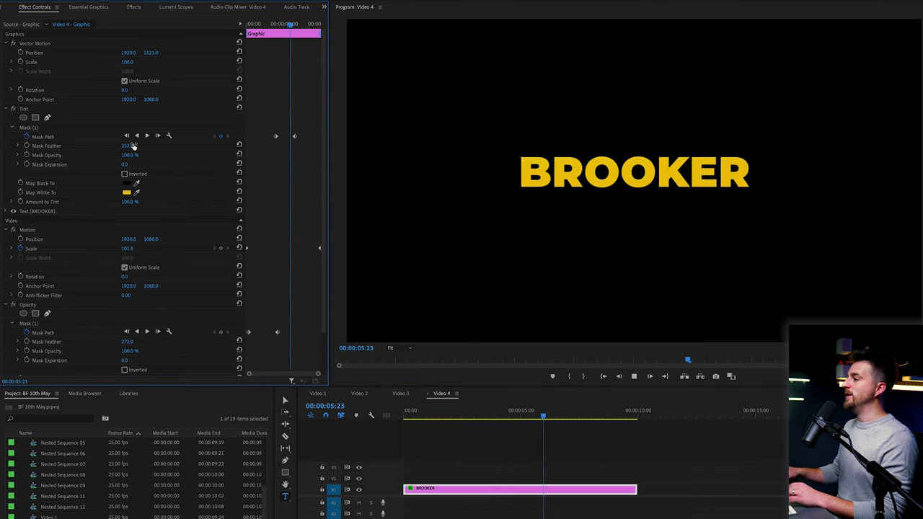
key(space)
key(Home)
key(space)
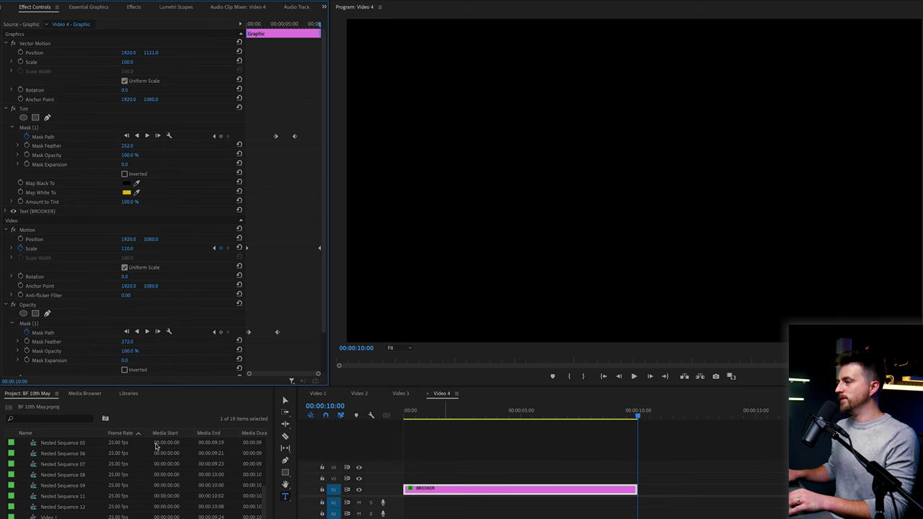
- Add a second 'BROOKER' text graphic on the preview
click(435, 477)
click(289, 496)
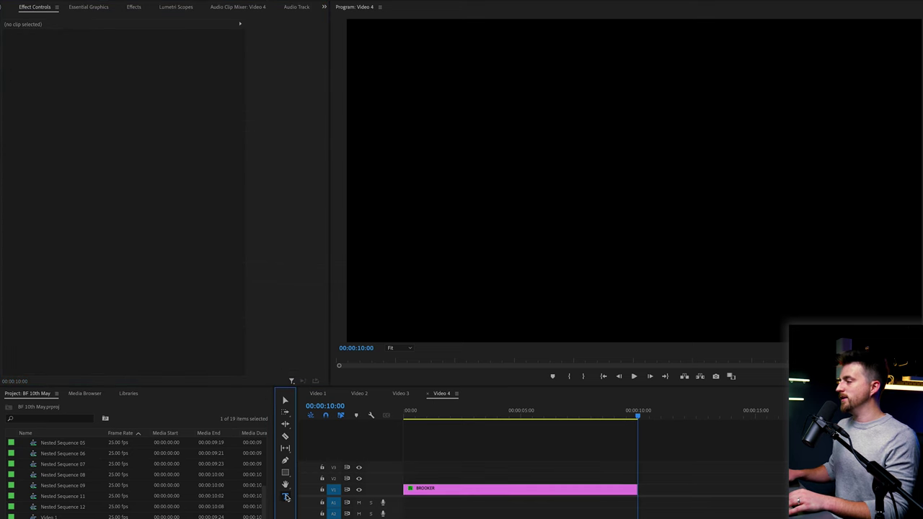
click(578, 228)
text(BROOKER)
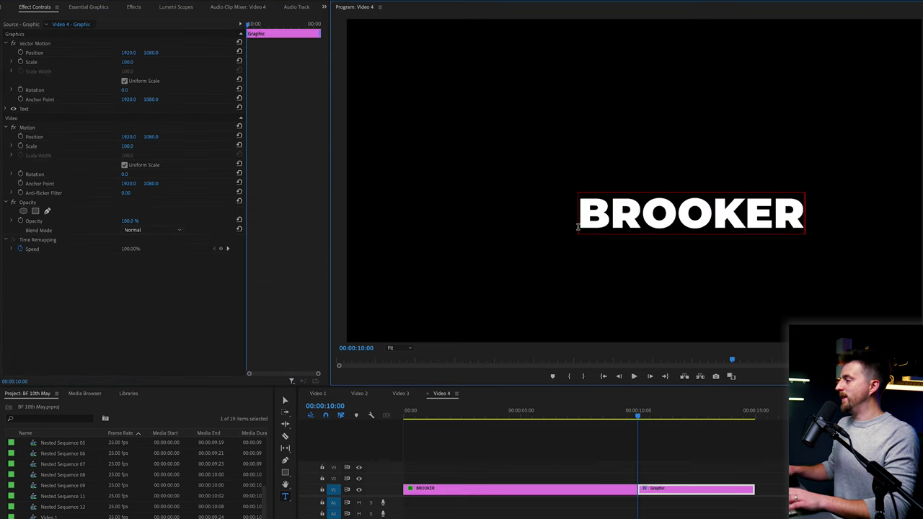
- Center-align the new title, reset its position to 1920, 1080, and nudge it lower
click(6, 109)
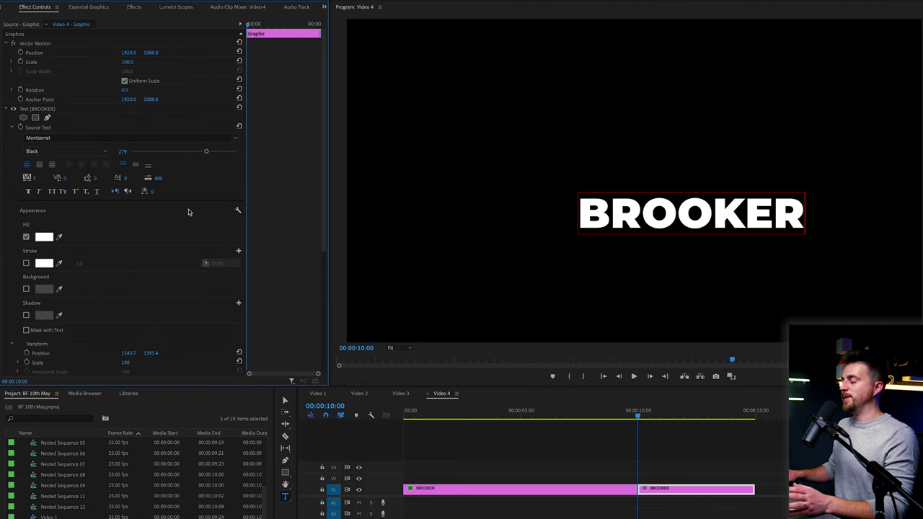
click(40, 165)
scroll(287, 231, down, 5)
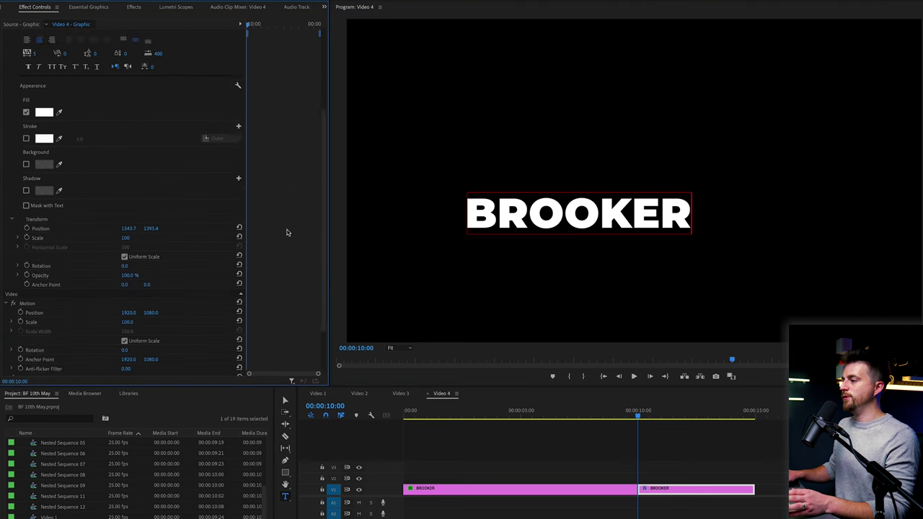
click(238, 165)
drag(153, 250, 165, 251)
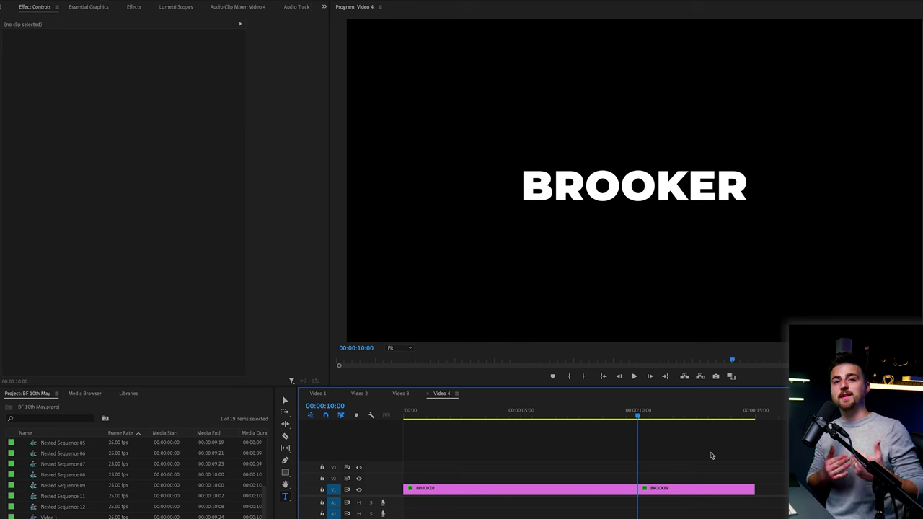
click(701, 496)
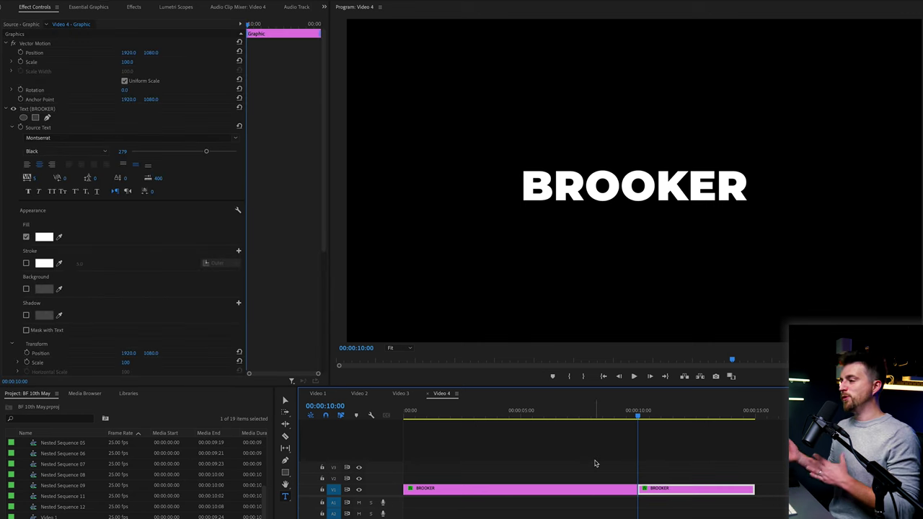
- Duplicate the second BROOKER clip onto the track above
key(ctrl+c)
key(ctrl+v)
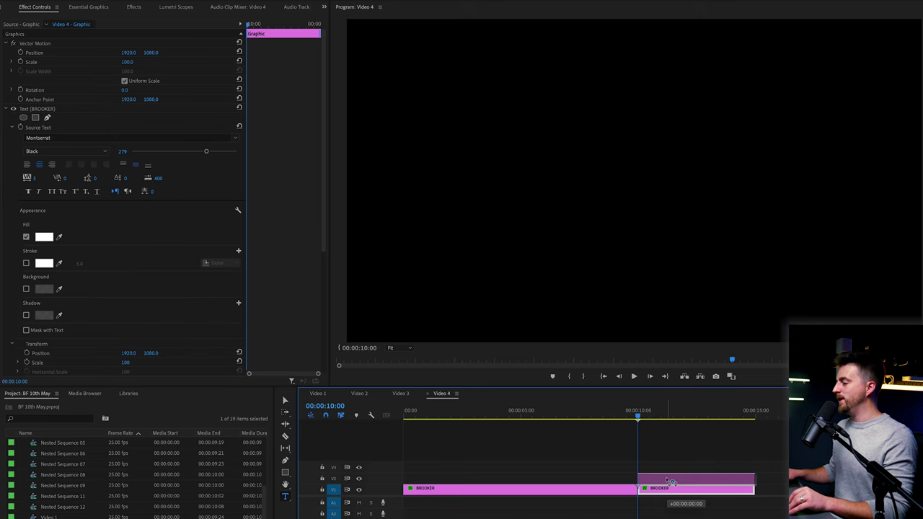
scroll(670, 496, up, 4)
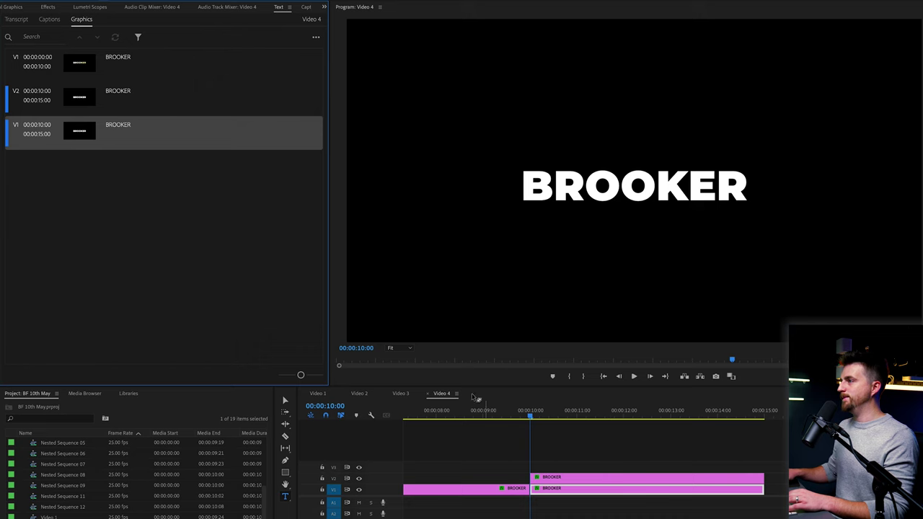
- Give the lower BROOKER title a red fill, then start editing the upper copy's text
click(46, 7)
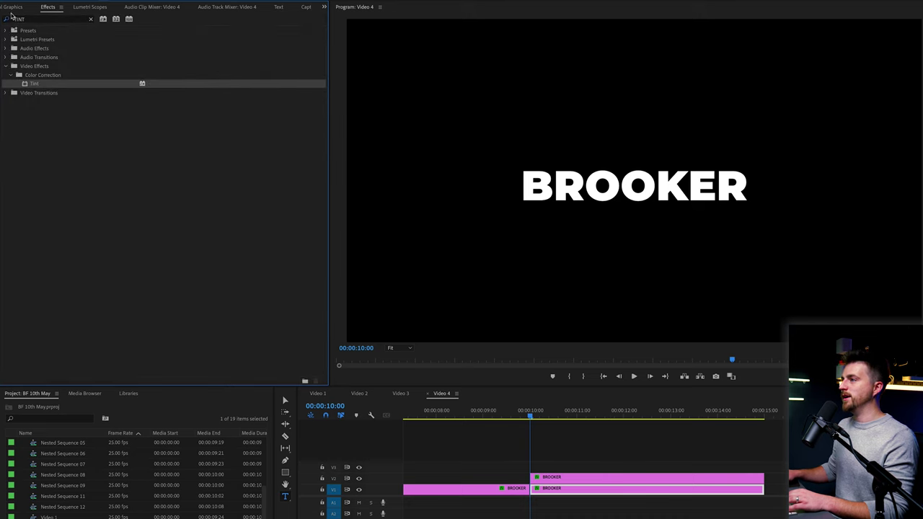
click(12, 8)
key(shift+5)
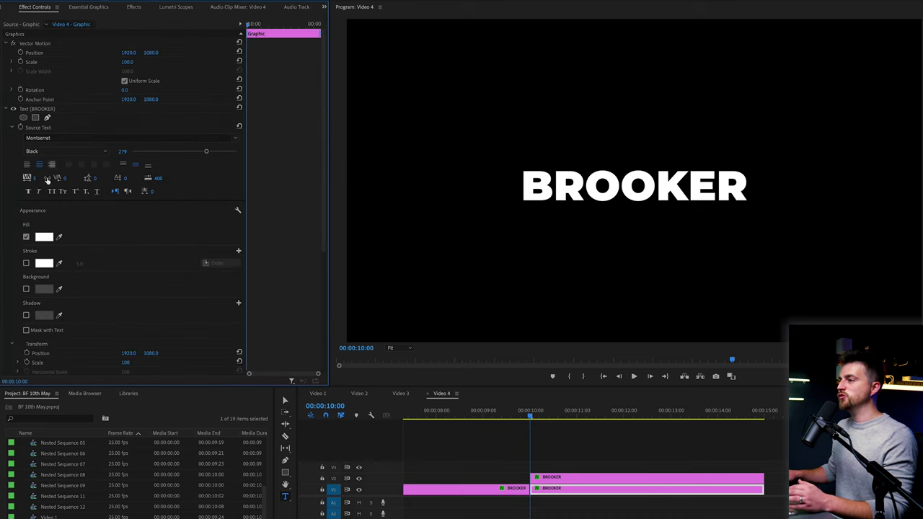
click(36, 127)
click(44, 237)
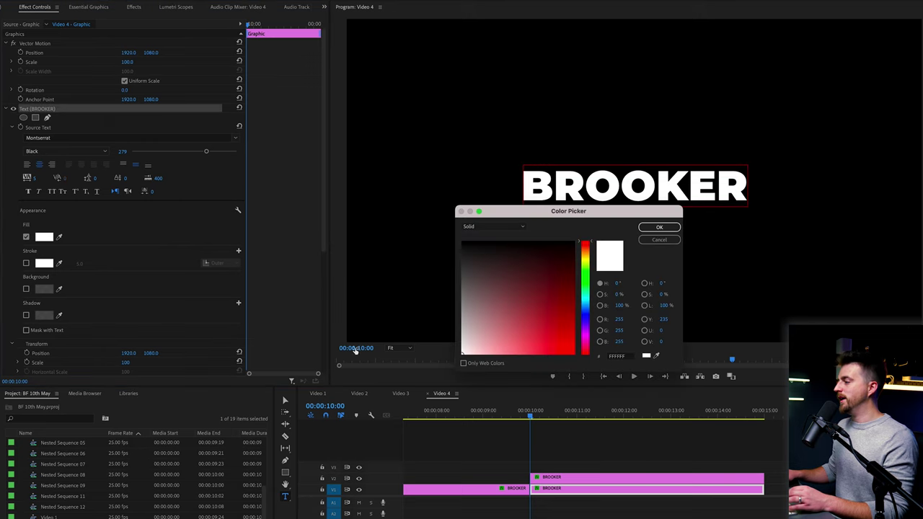
click(574, 348)
click(659, 228)
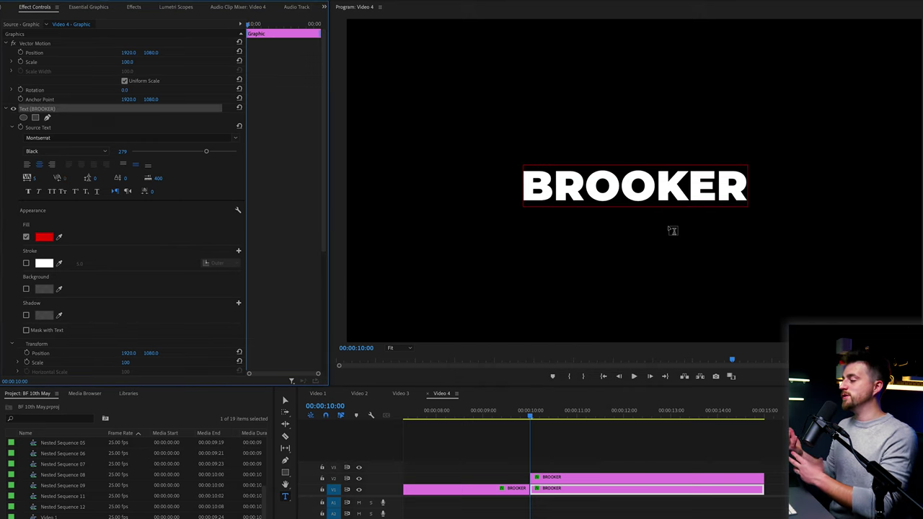
click(547, 432)
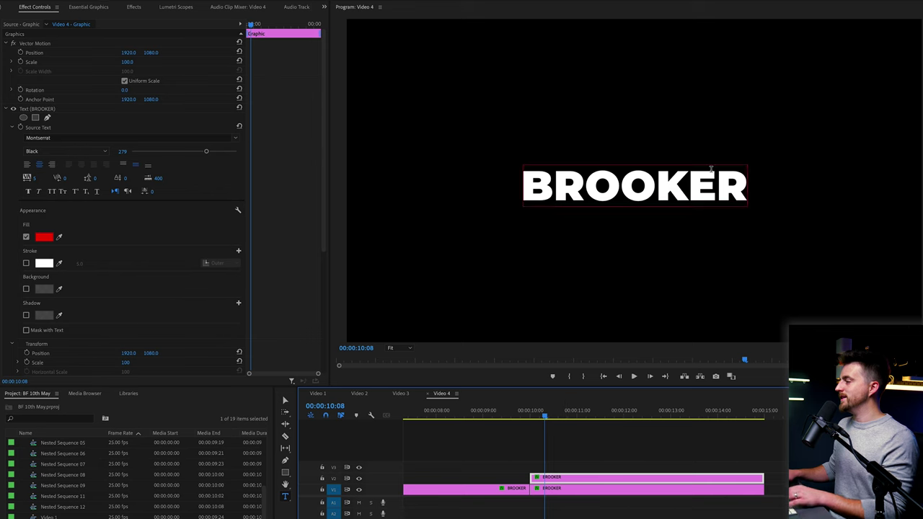
click(635, 185)
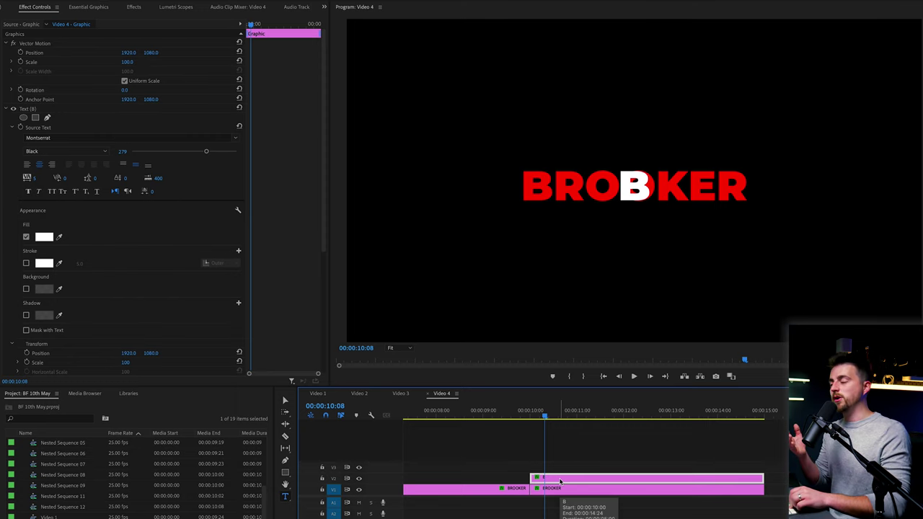
- Alt-drag the white B clip upward to stack copies on tracks V2 through V8
drag(562, 479, 576, 440)
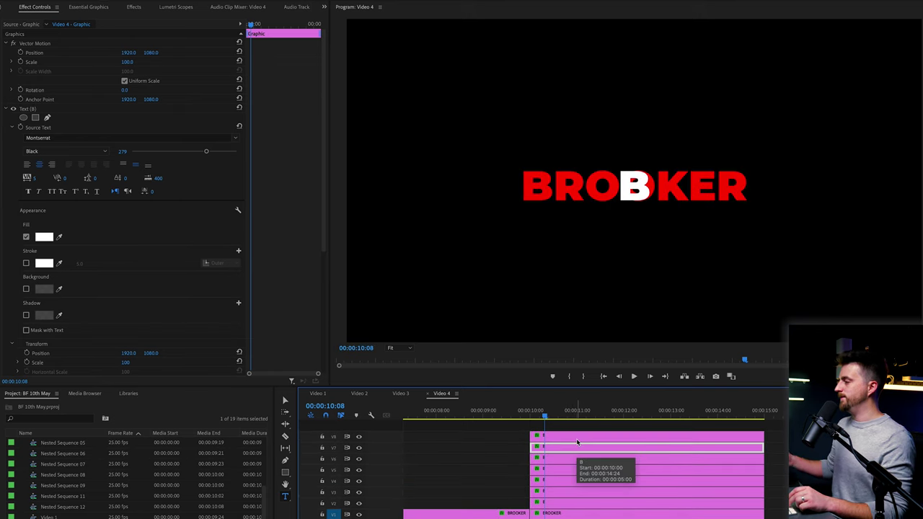
- Slide the V2 copy's white B over the first letter and turn the V3 copy into an R
click(544, 502)
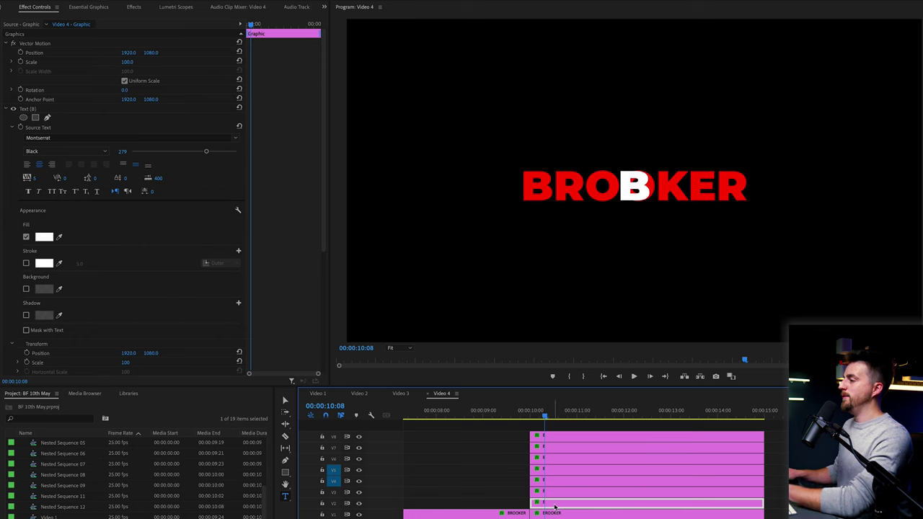
scroll(279, 124, down, 5)
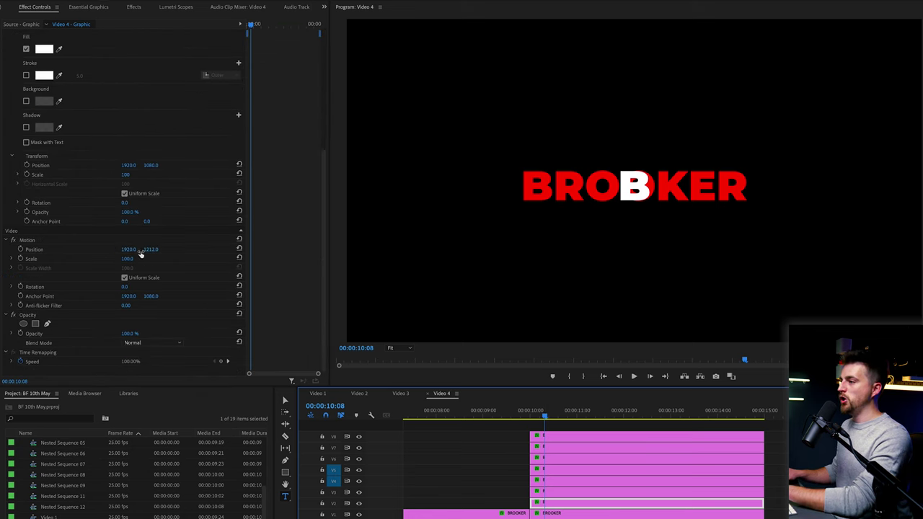
drag(140, 252, 58, 252)
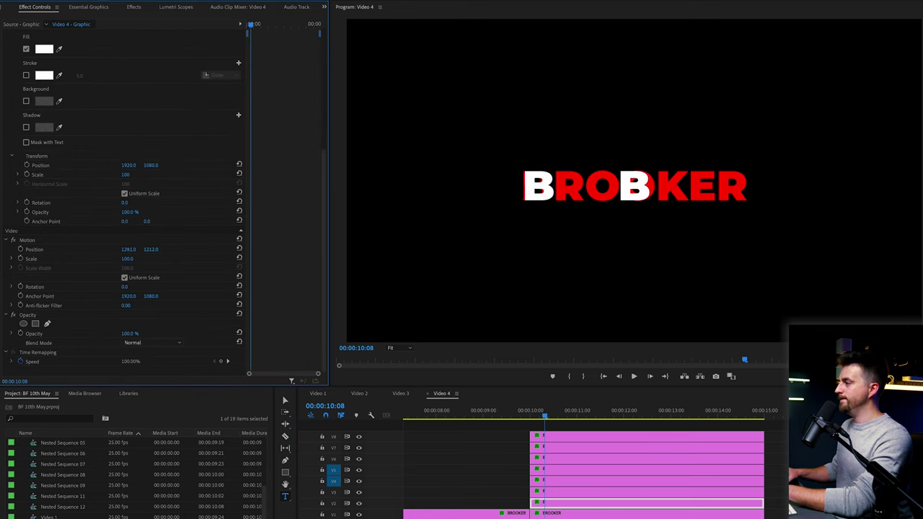
click(570, 492)
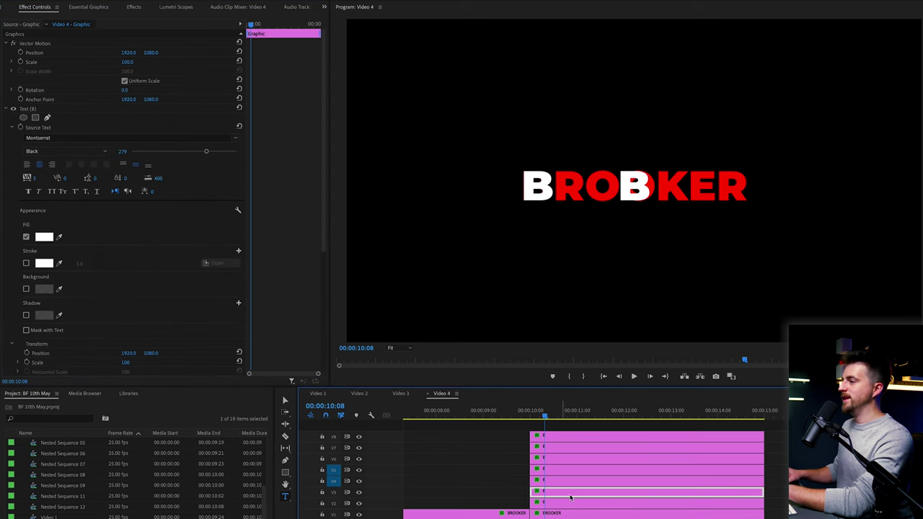
scroll(264, 200, down, 5)
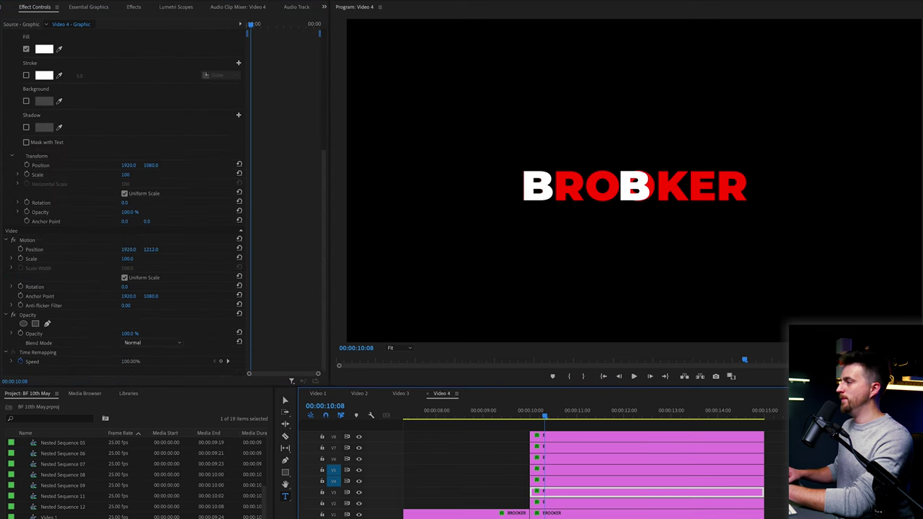
drag(128, 249, 108, 249)
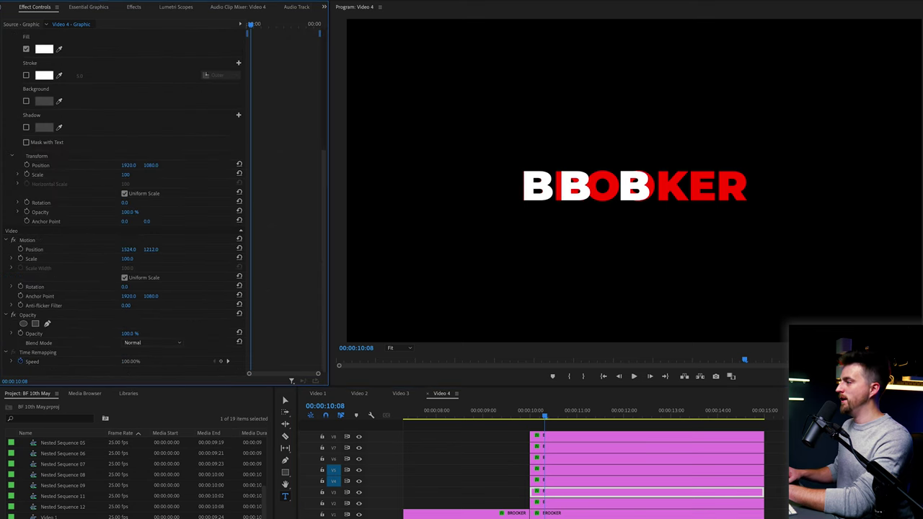
click(572, 189)
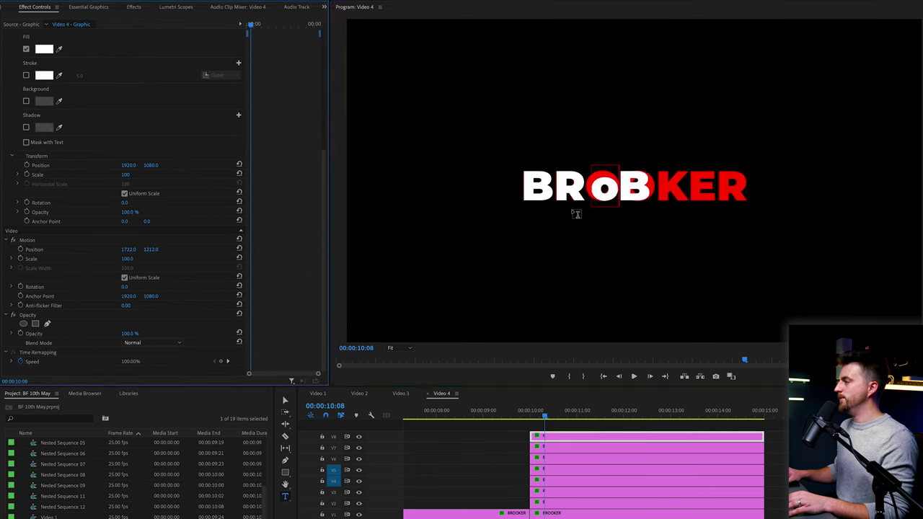
- Select the letter clips on V7 down to V4 and preview the stacked letters around 10:07
click(560, 448)
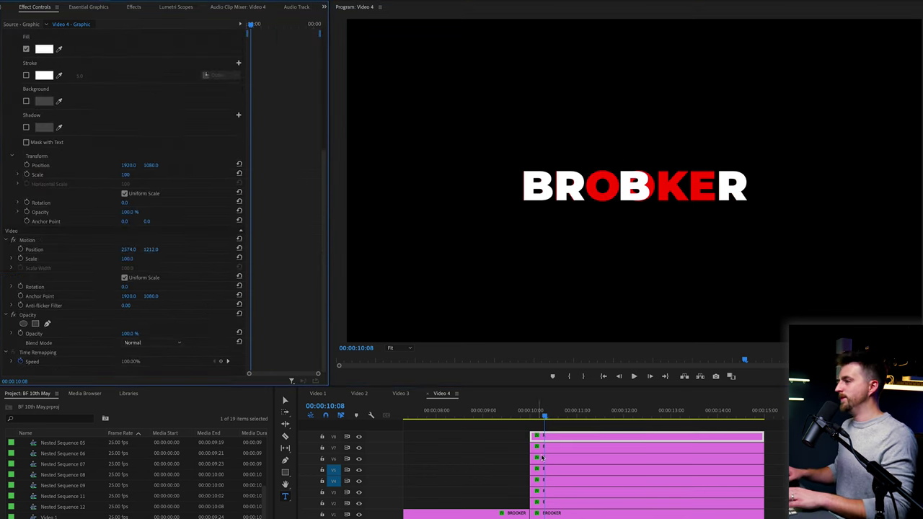
click(565, 459)
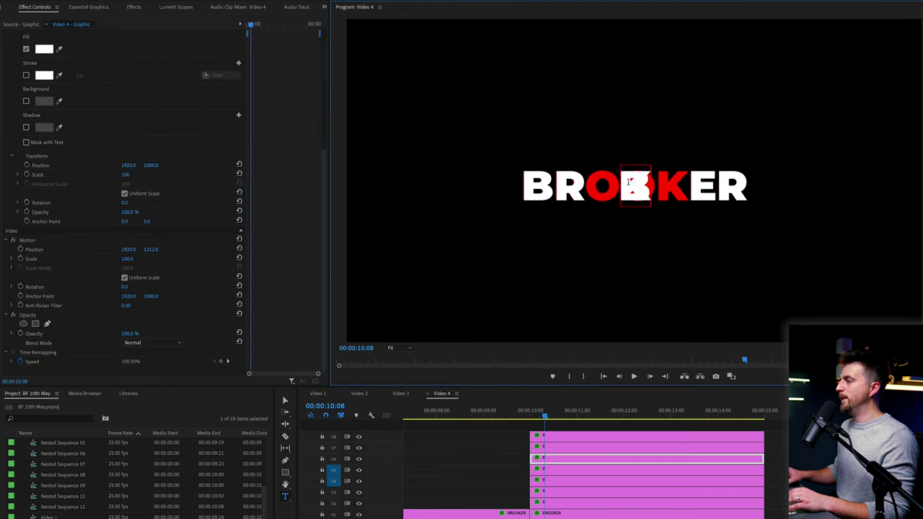
click(550, 469)
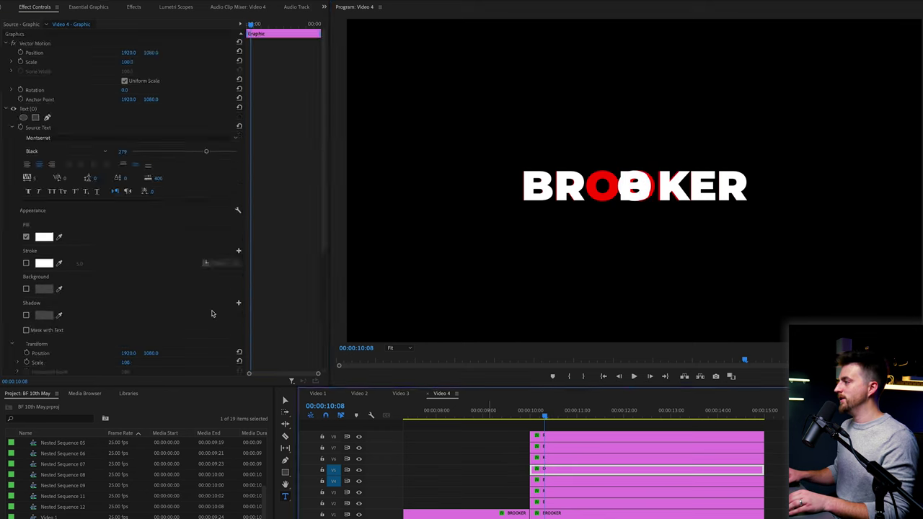
click(552, 480)
click(323, 6)
click(347, 16)
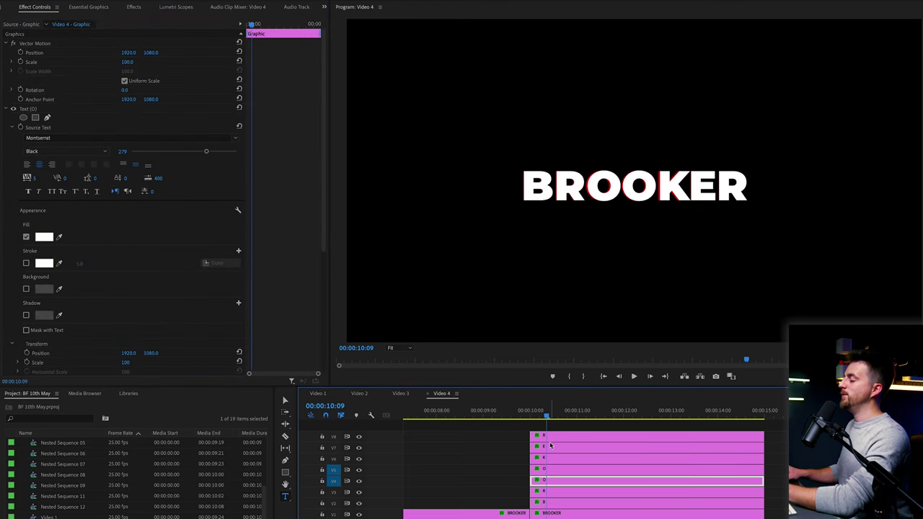
mouse_move(540, 416)
mouse_down()
mouse_move(521, 415)
mouse_move(545, 417)
mouse_up()
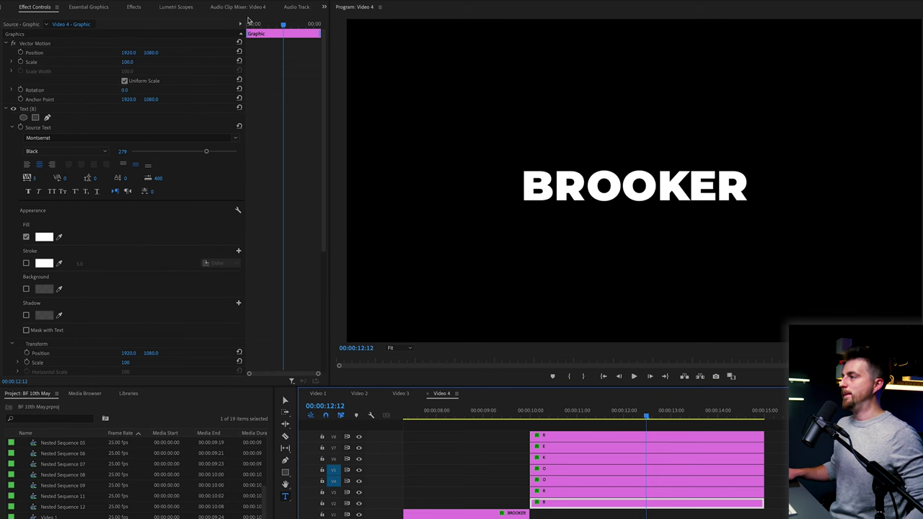
- Keyframe the B's position at 10:08, then at 10:00 move it down to 1274, 1442
click(247, 23)
scroll(250, 136, down, 5)
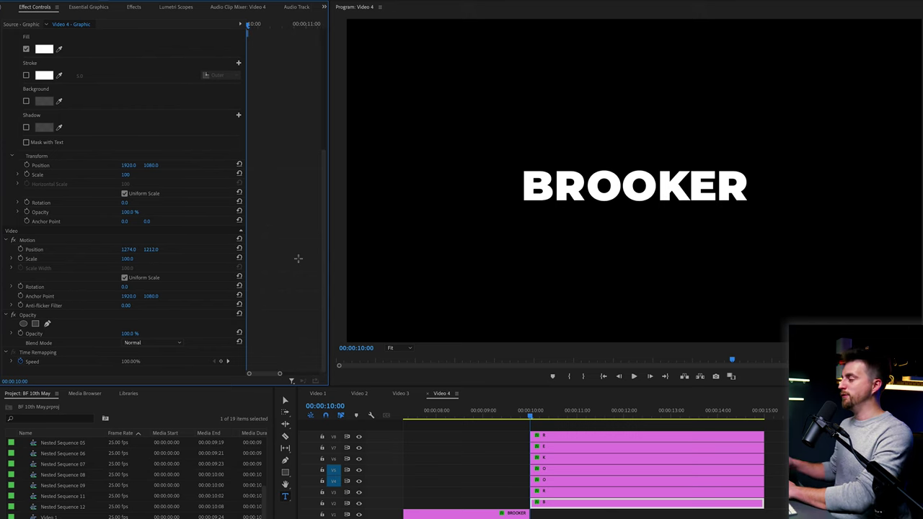
key(Right)
key(Right)
key(Right)
key(Right)
key(Right)
key(Right)
key(Right)
key(Right)
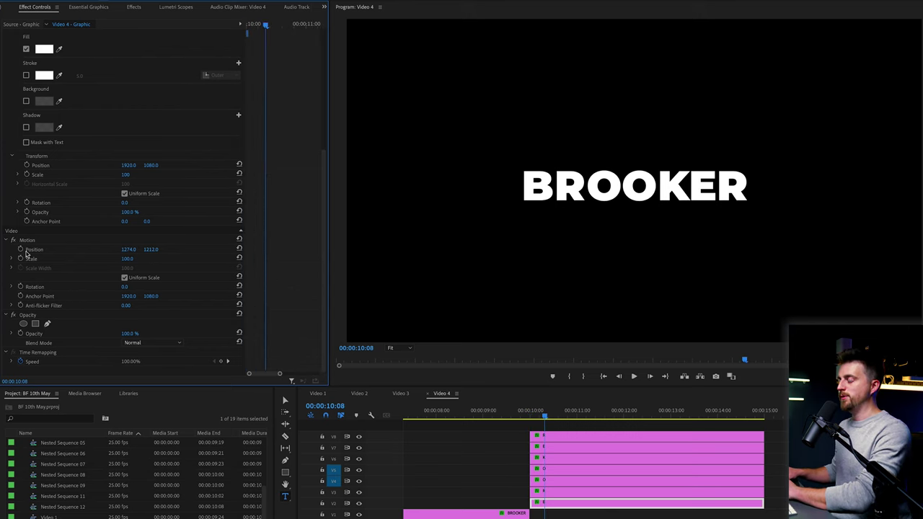
click(21, 250)
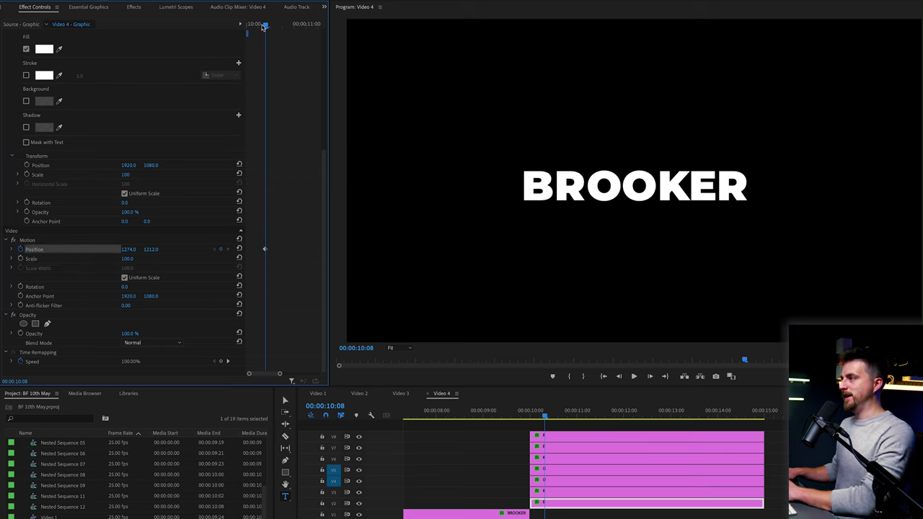
drag(264, 27, 247, 26)
click(55, 240)
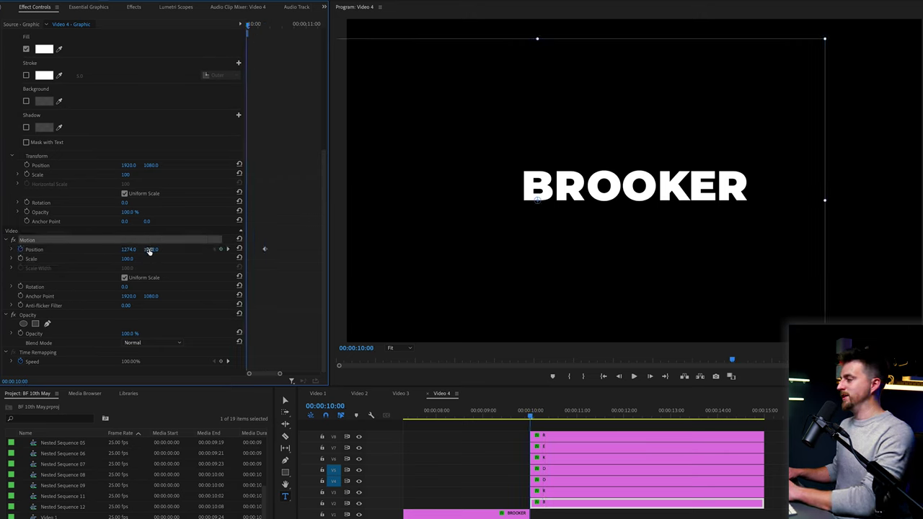
drag(149, 251, 242, 250)
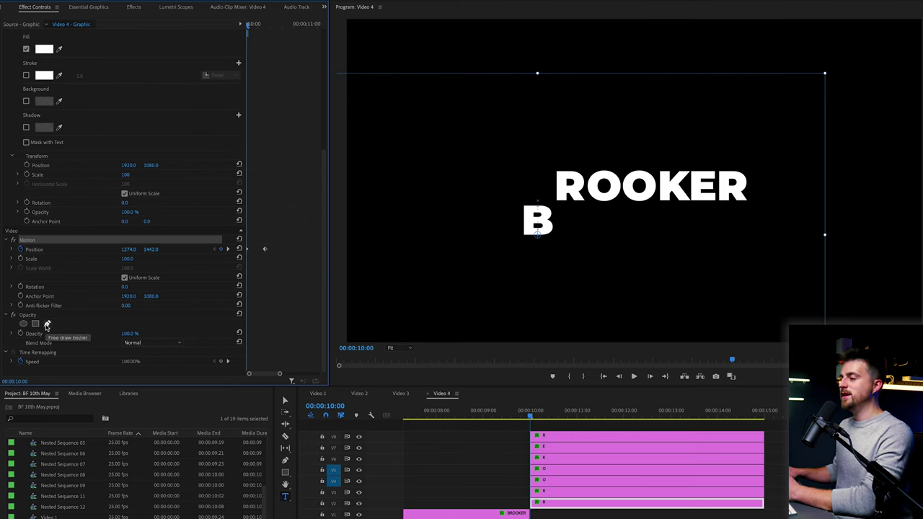
- Draw a free-draw Opacity mask above the B so the lowered letter is hidden at 10:00
click(47, 325)
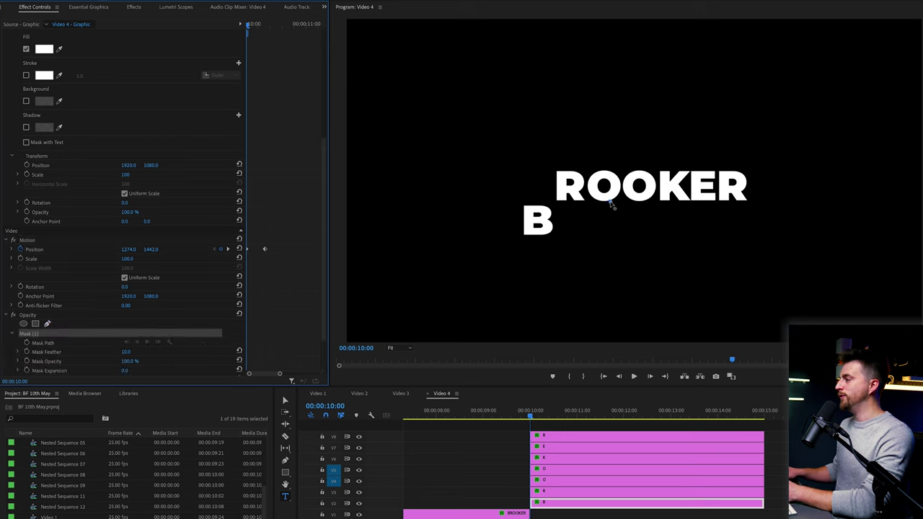
click(611, 202)
click(616, 150)
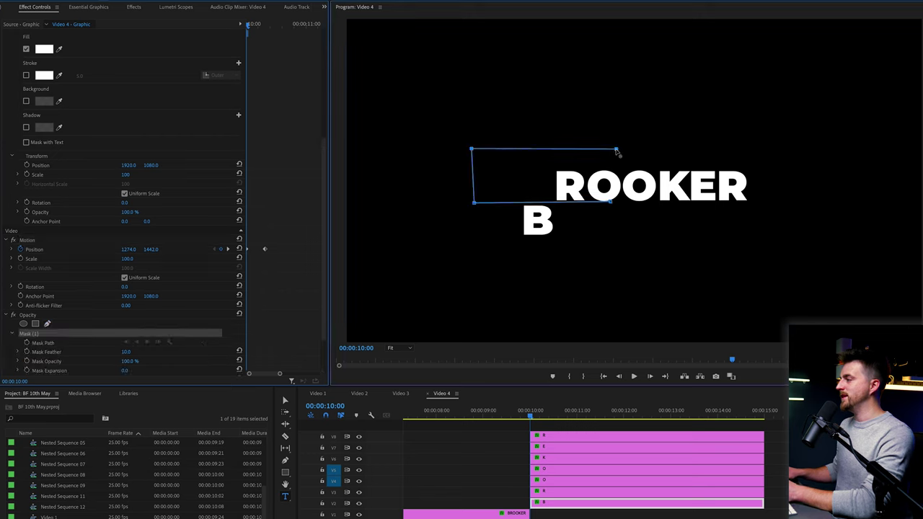
click(611, 202)
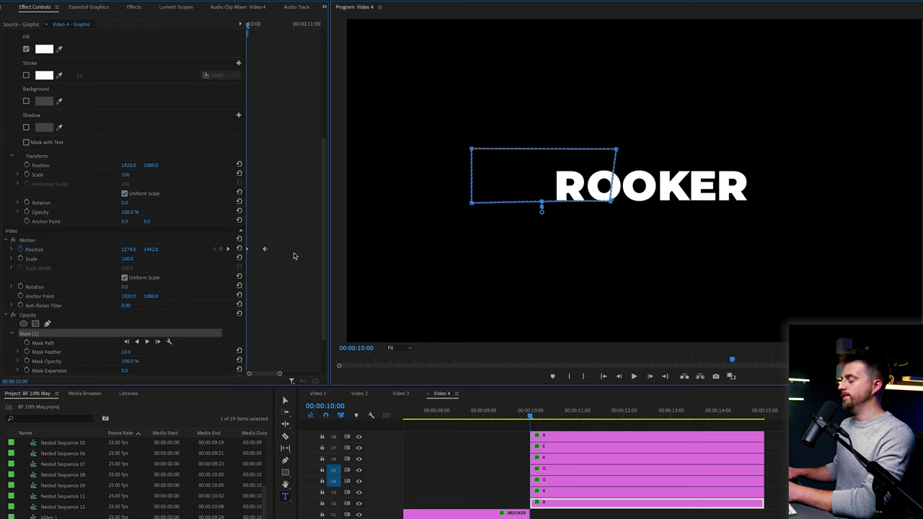
- Keyframe the Mask Path and drag the mask down at 10:08 so the B appears while rising
click(282, 153)
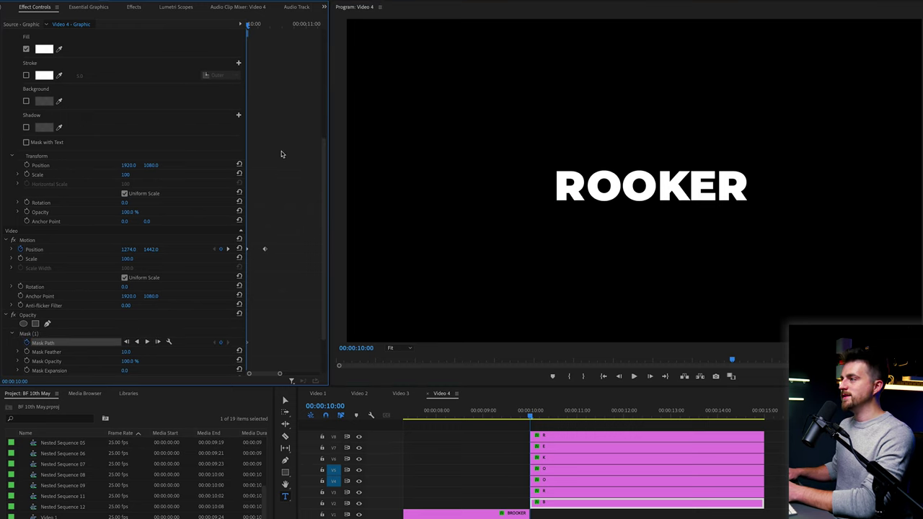
drag(253, 27, 267, 30)
click(64, 334)
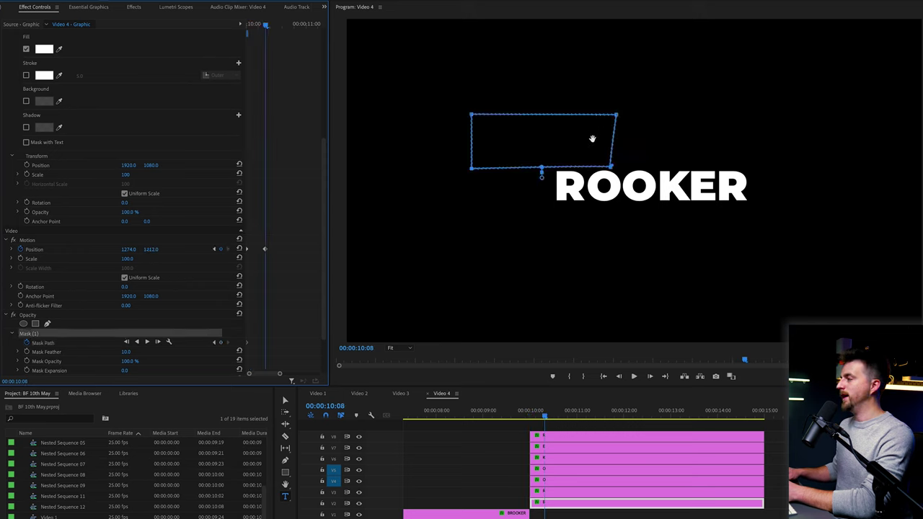
drag(592, 138, 589, 172)
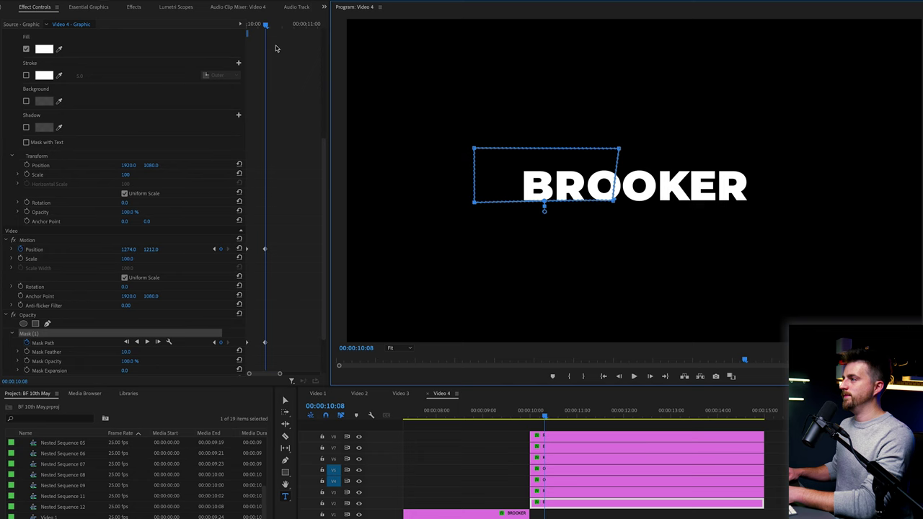
drag(267, 28, 296, 24)
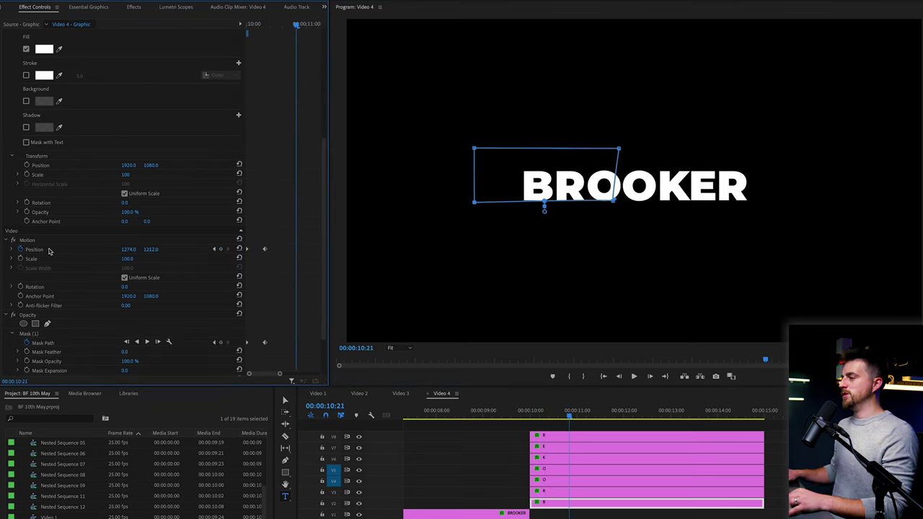
click(36, 242)
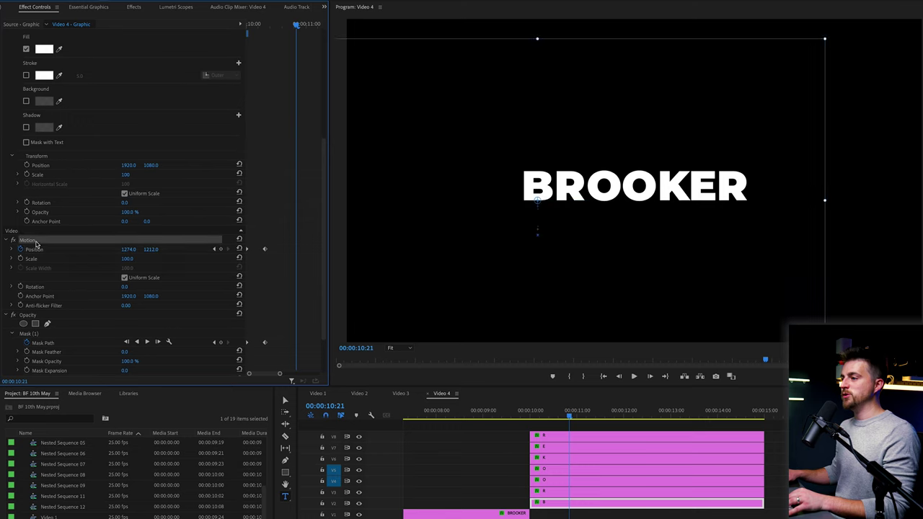
- Copy the B's Motion and Opacity effects and realign the R beside the B via Anchor Point X
click(39, 317)
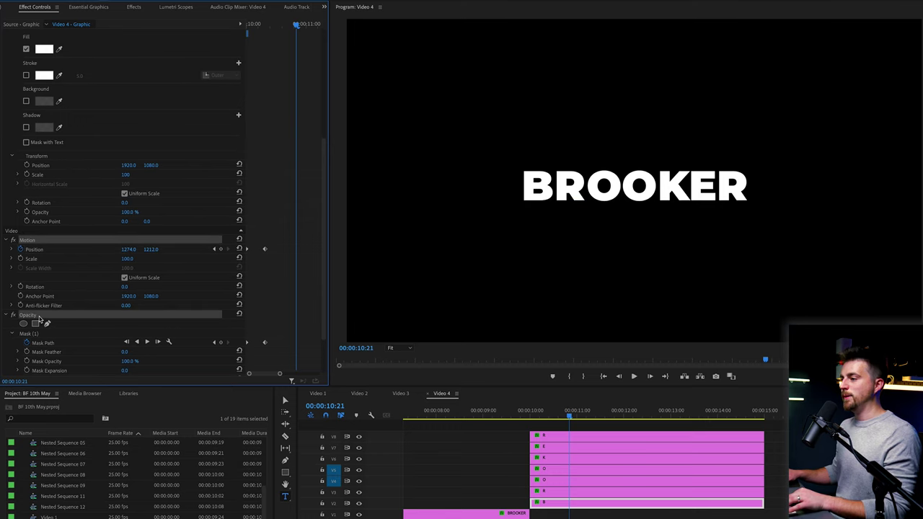
click(42, 242)
click(30, 316)
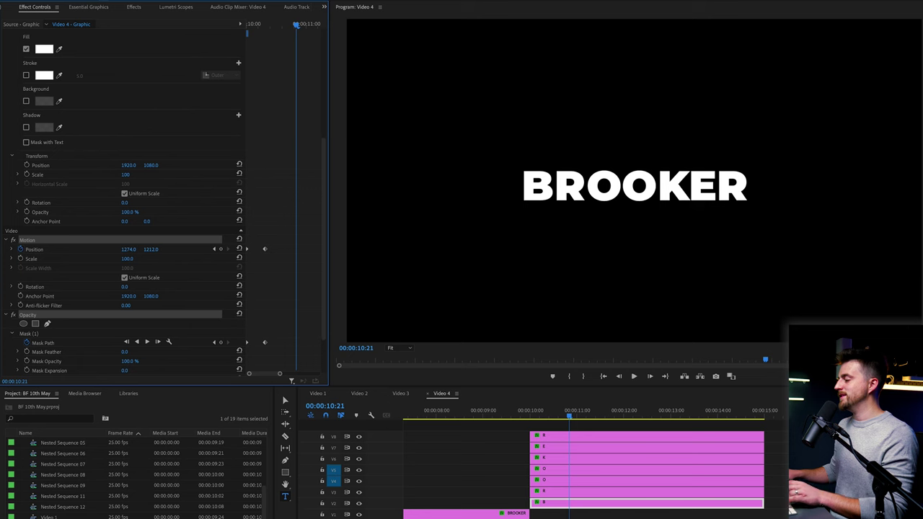
click(559, 494)
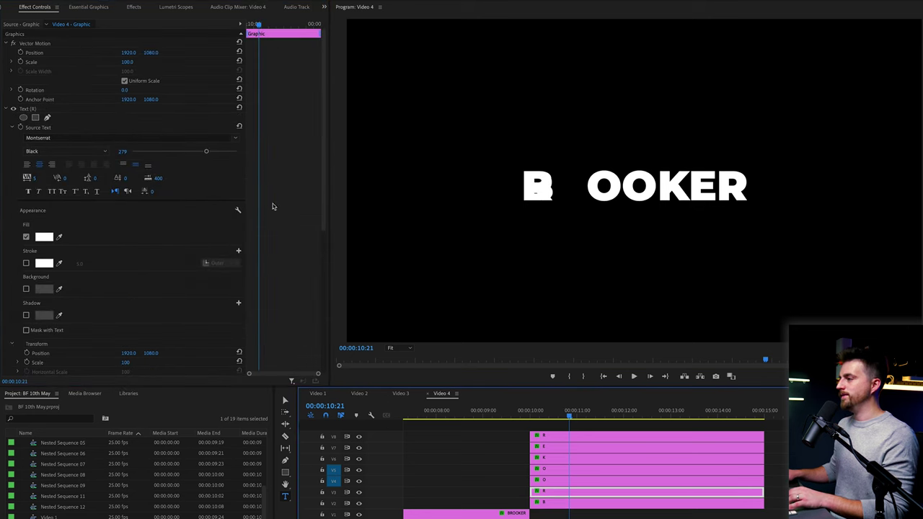
scroll(273, 207, down, 5)
mouse_move(267, 30)
mouse_down()
mouse_move(245, 29)
mouse_move(255, 29)
mouse_up()
scroll(272, 54, up, 3)
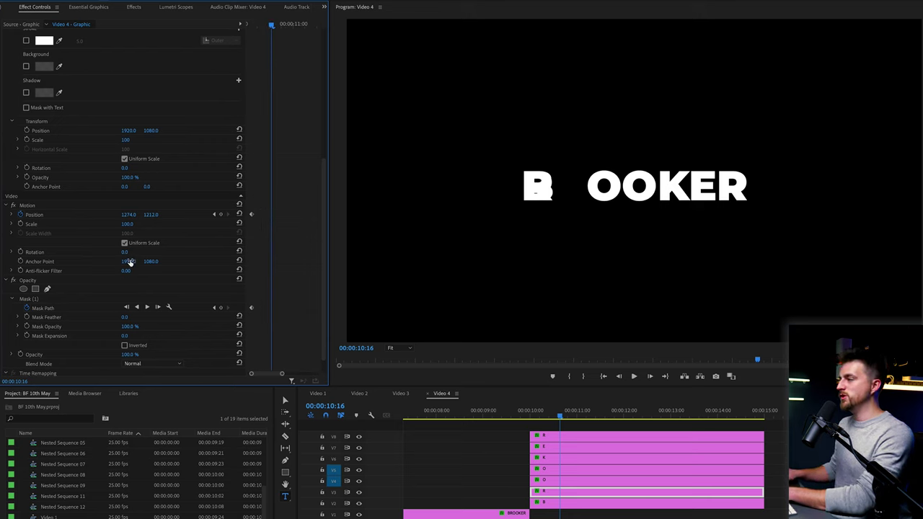
drag(130, 262, 54, 263)
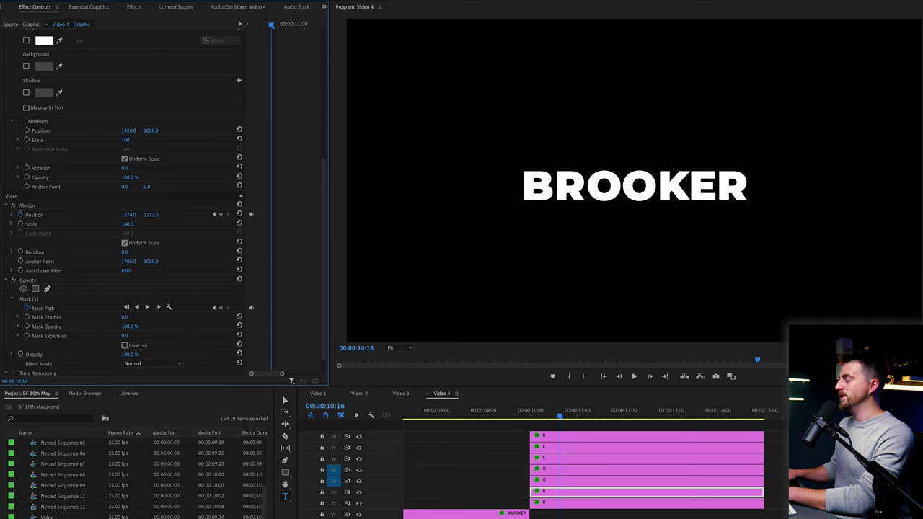
- Realign the O, O and E letter clips by scrubbing their Anchor Point X values
click(586, 481)
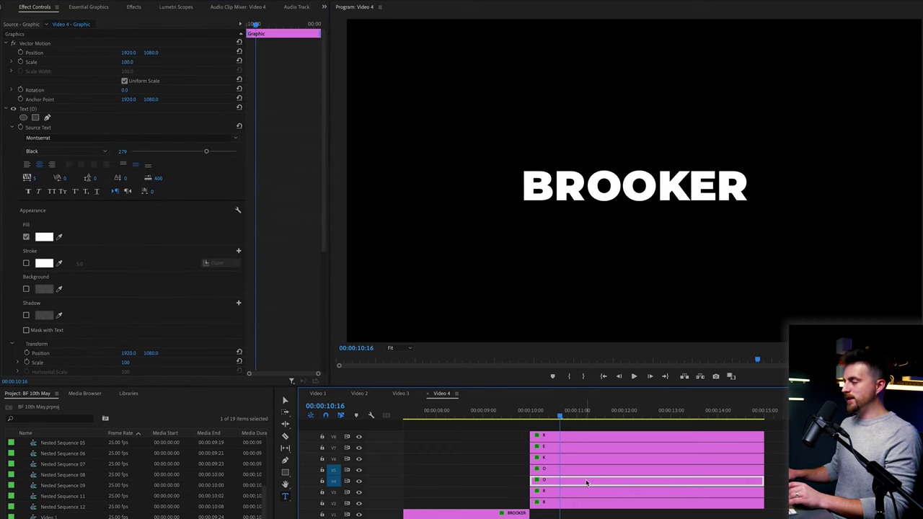
scroll(219, 257, down, 5)
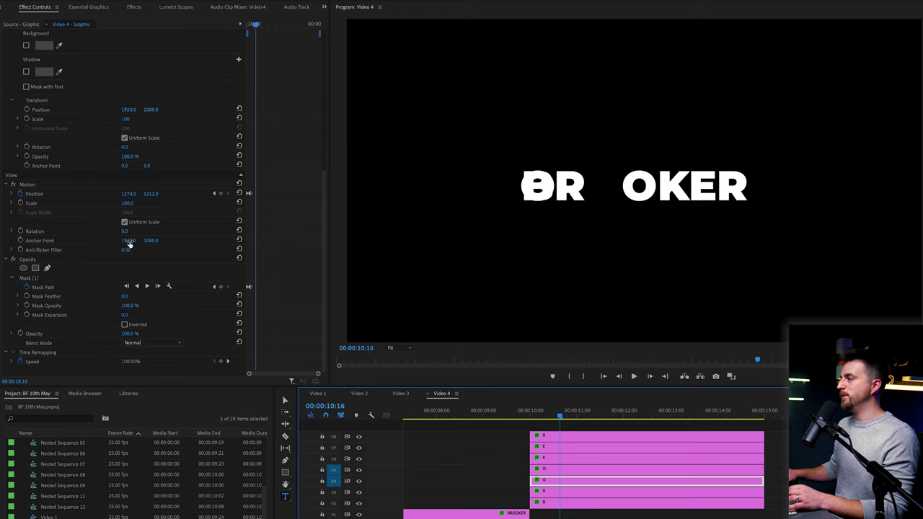
drag(129, 245, 80, 245)
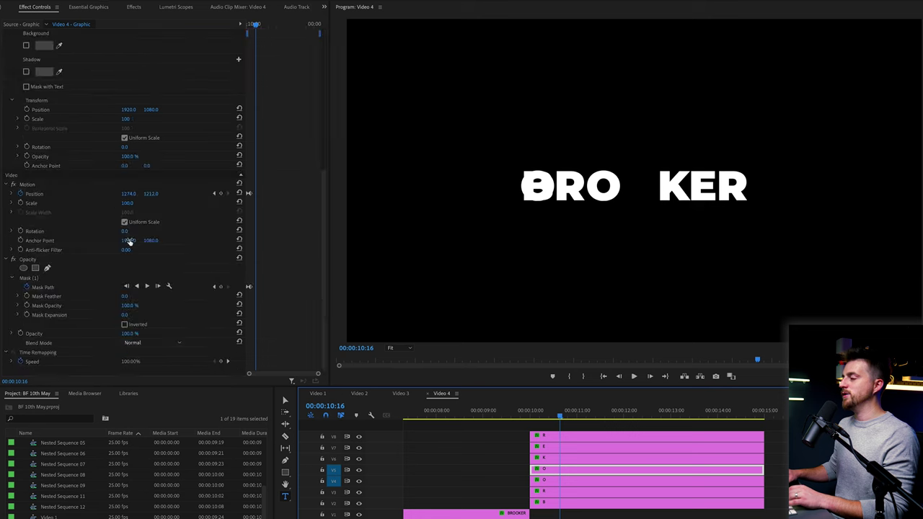
click(560, 459)
drag(127, 241, 77, 253)
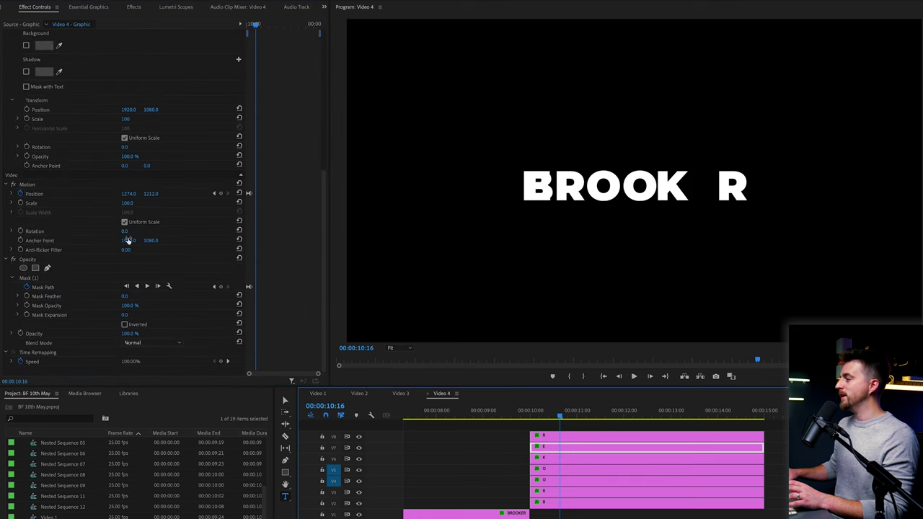
drag(127, 241, 101, 242)
click(546, 436)
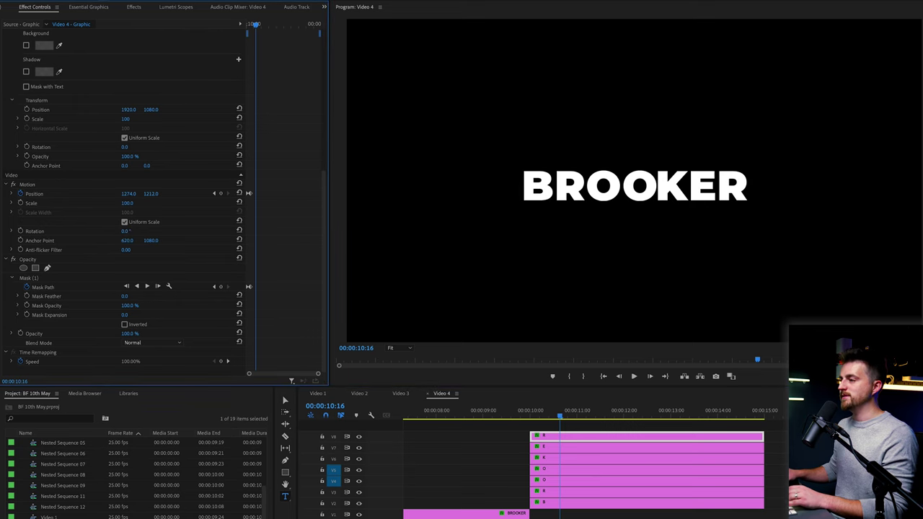
- Scrub through the start of the title to review the letters' rise animation
drag(522, 411, 574, 412)
click(536, 411)
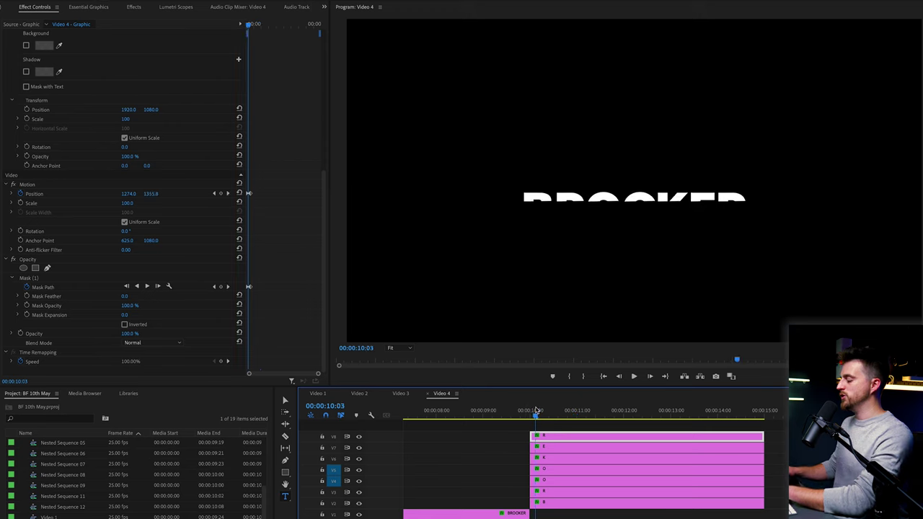
scroll(536, 412, up, 3)
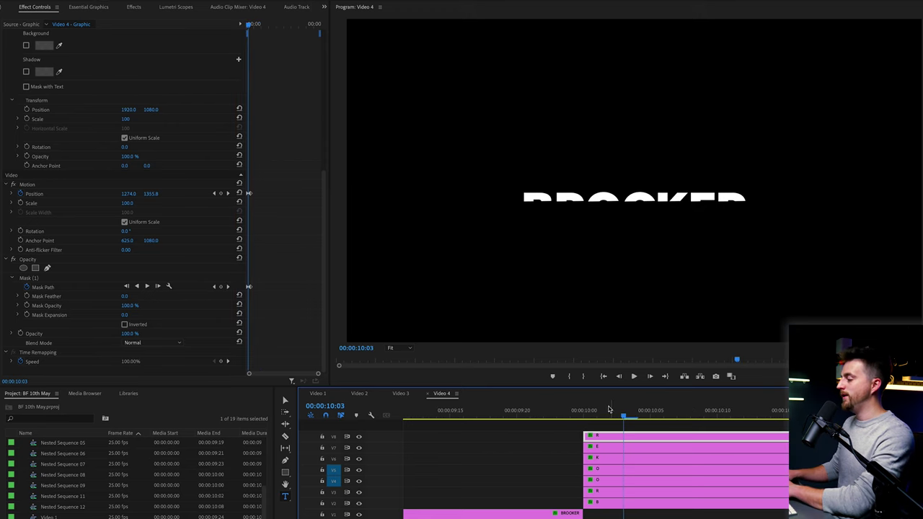
drag(609, 409, 583, 410)
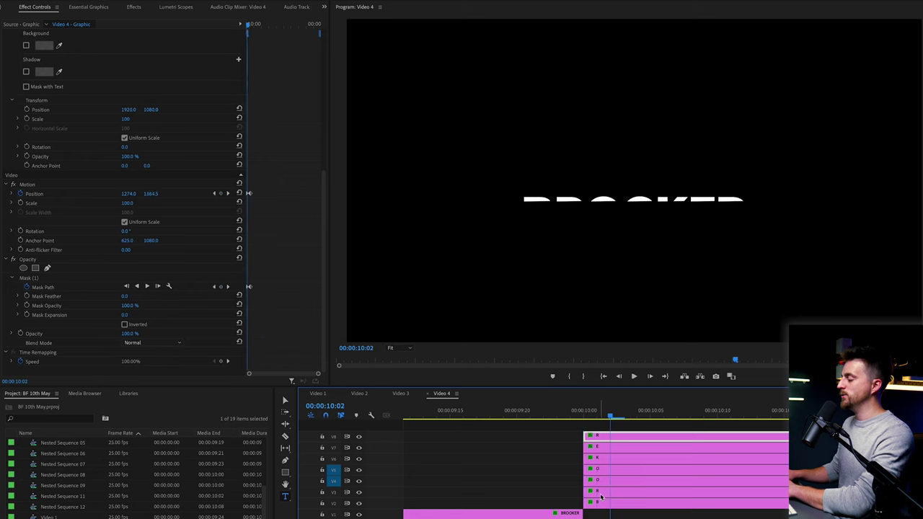
- Stagger the letter clips later in time, with O at six, K at nine and E at ten frames, then play back
drag(601, 499, 696, 477)
drag(601, 458, 718, 467)
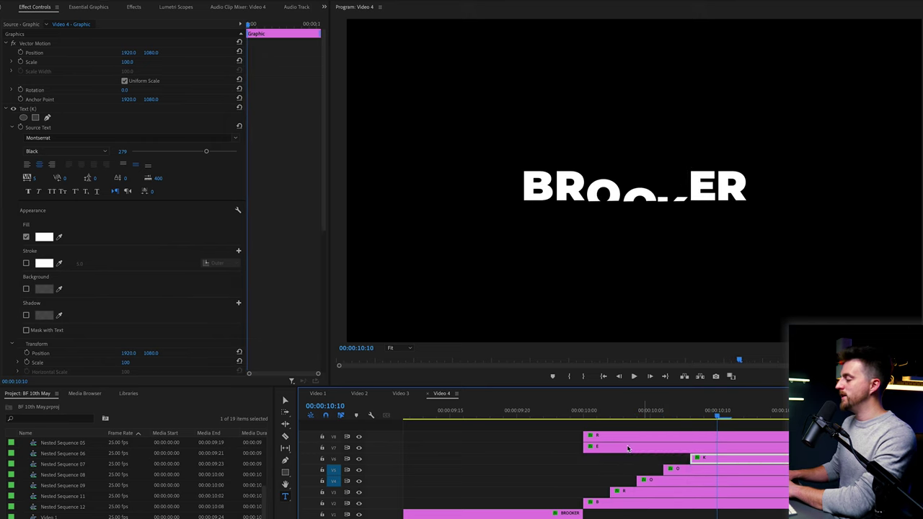
drag(639, 447, 742, 451)
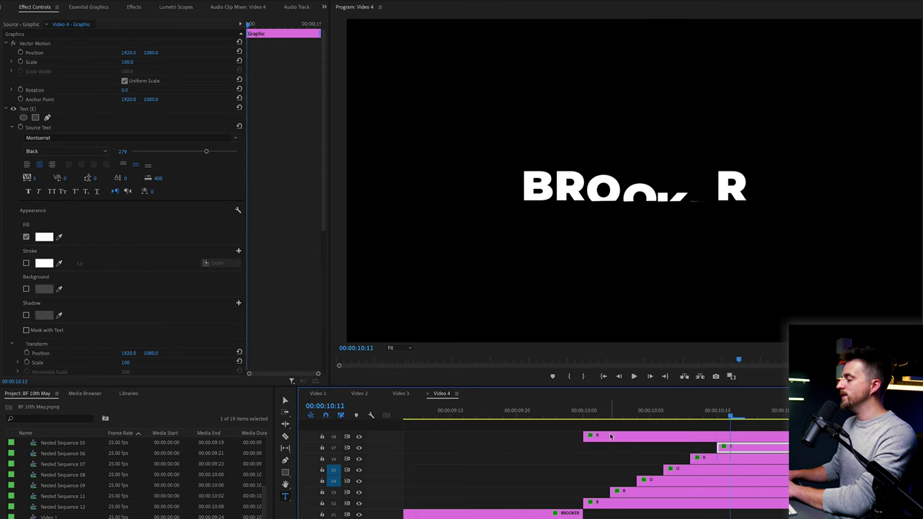
drag(613, 435, 773, 442)
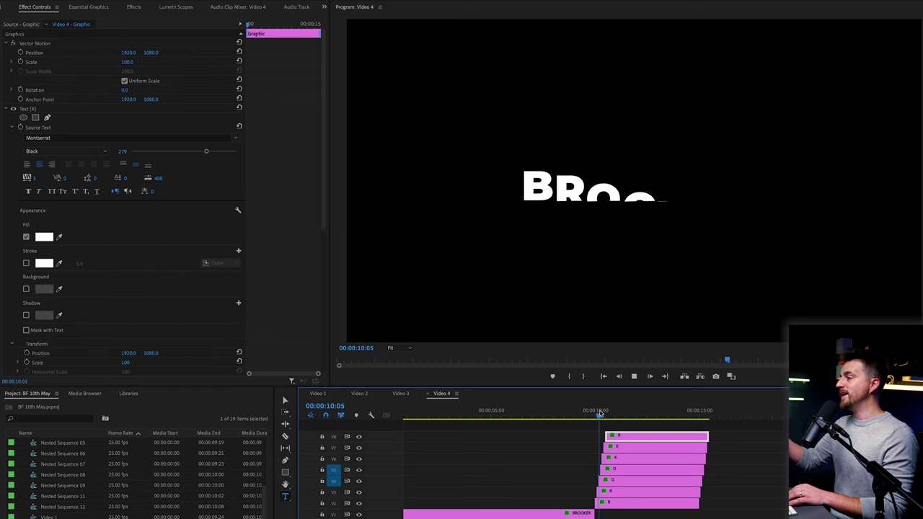
key(space)
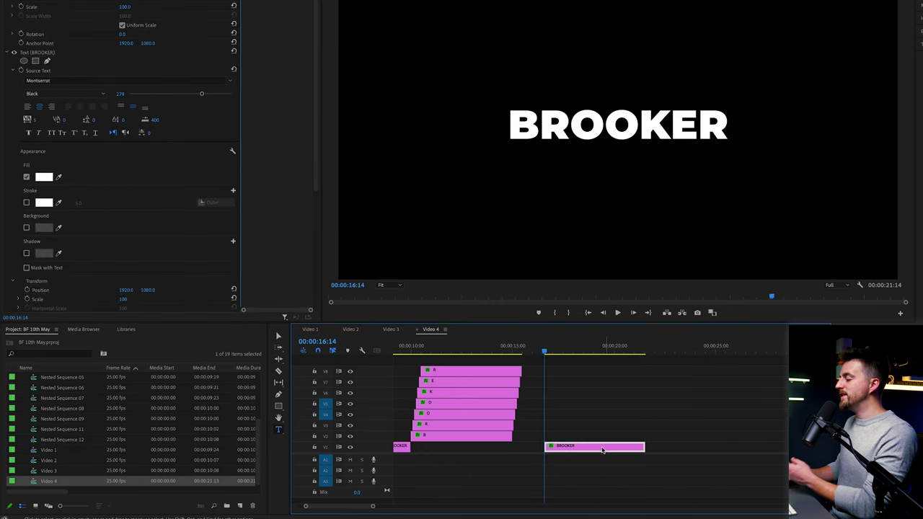
- Move the BROOKER title from V1 to V2 and place a new Black Video clip on V1 beneath it
drag(587, 441, 588, 441)
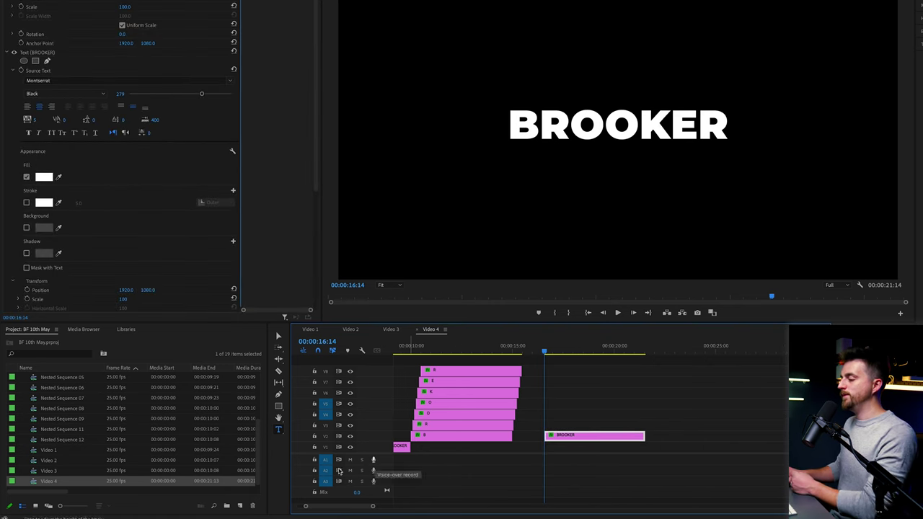
click(29, 332)
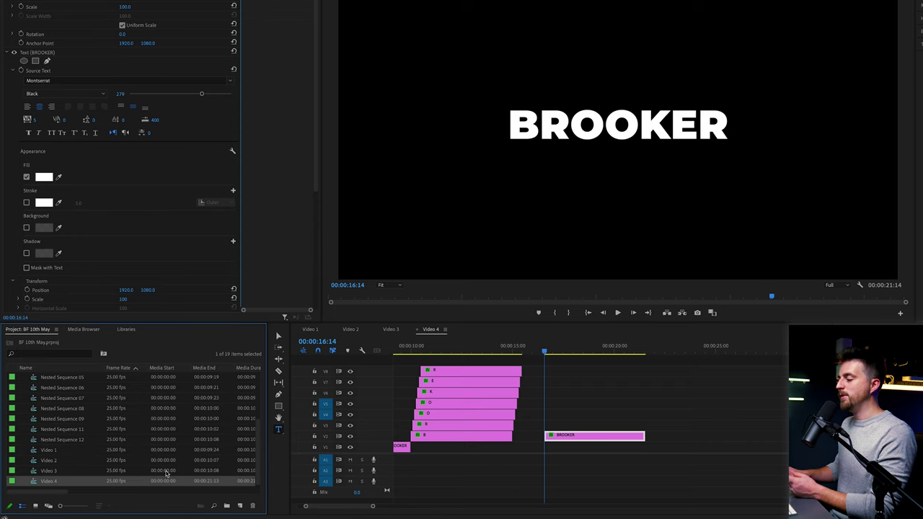
click(241, 507)
click(261, 476)
key(Return)
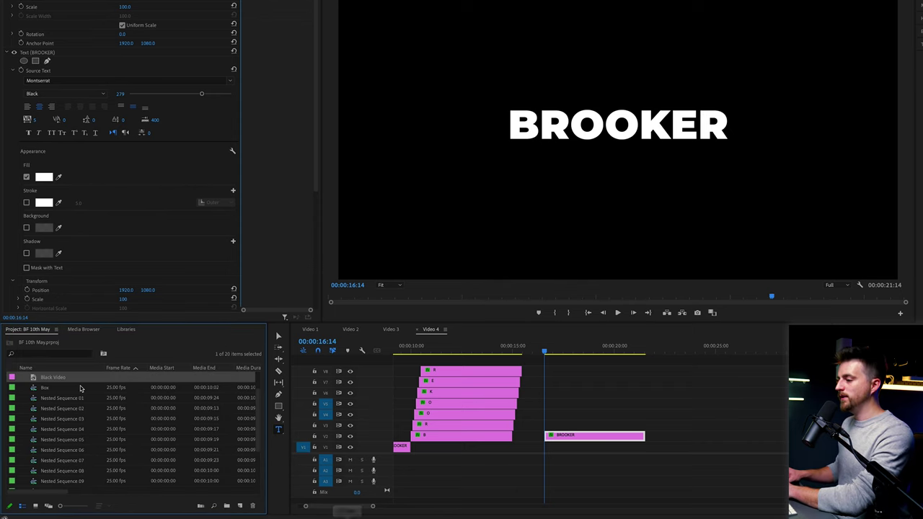
drag(81, 378, 553, 455)
key(=)
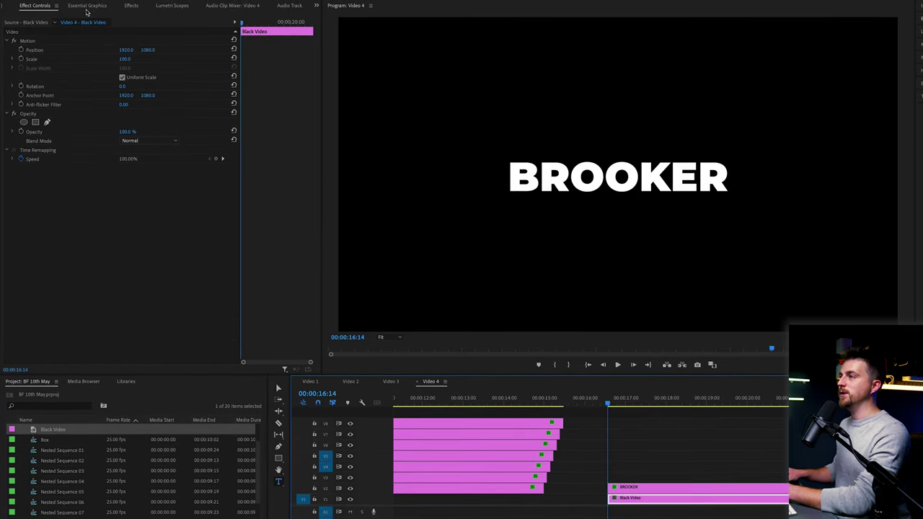
- Apply the Tint effect to the Black Video clip
click(131, 6)
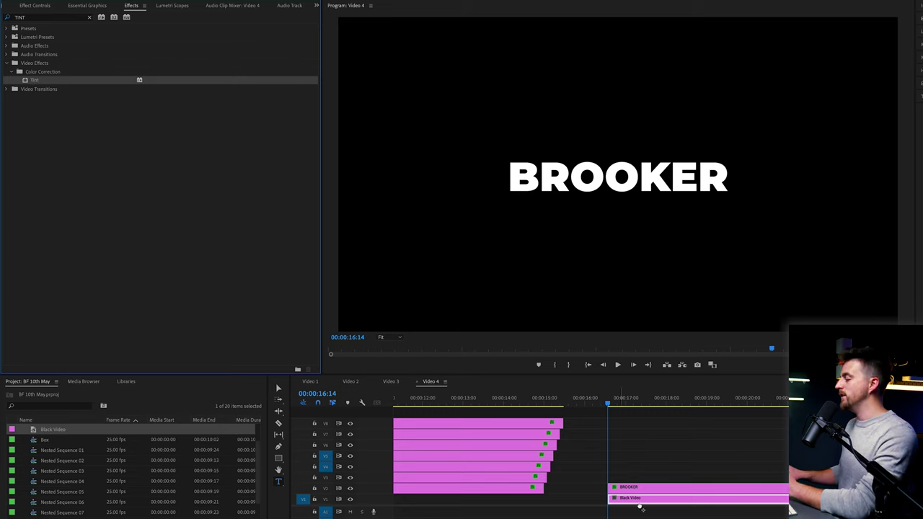
drag(641, 507, 641, 503)
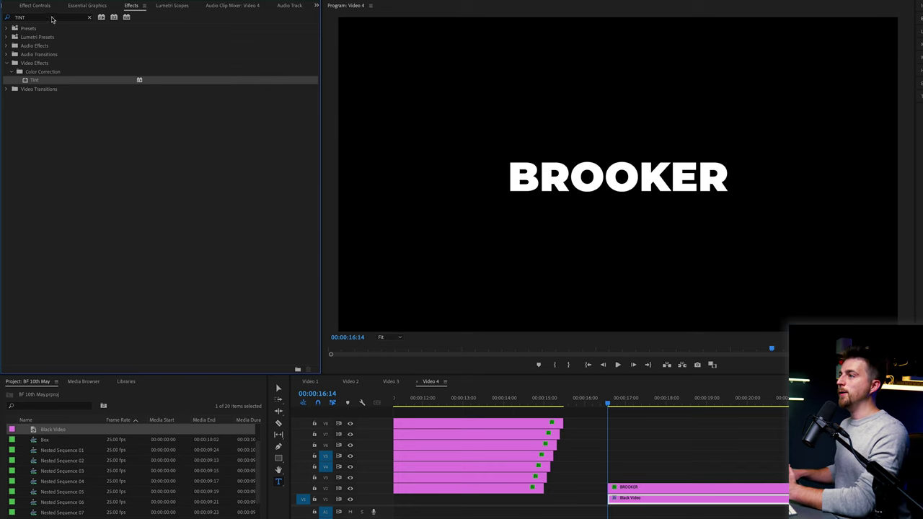
click(34, 6)
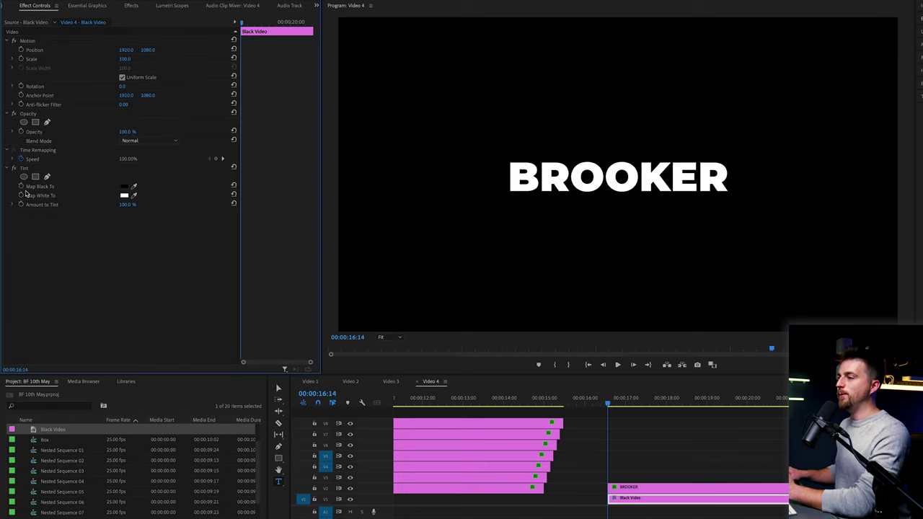
- Map black to dark purple and scale the box non-uniformly to width 49, height 17
click(124, 192)
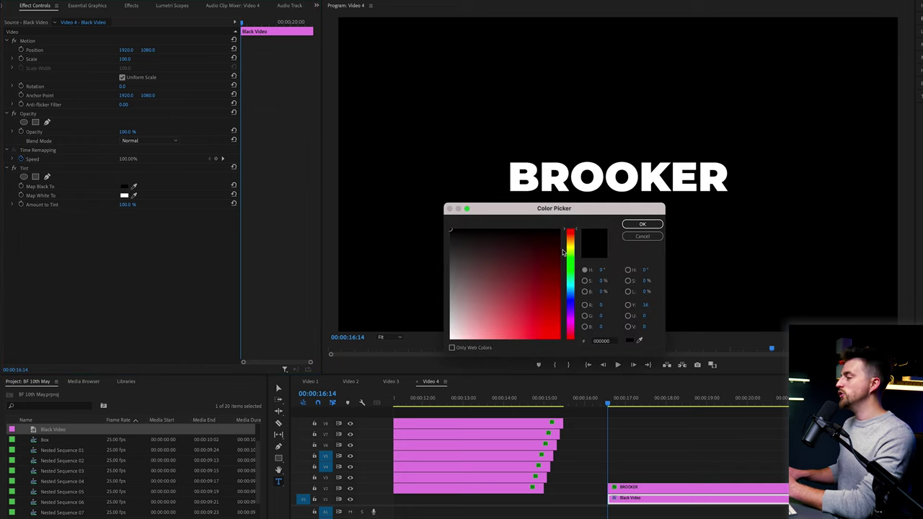
click(570, 250)
drag(570, 250, 571, 329)
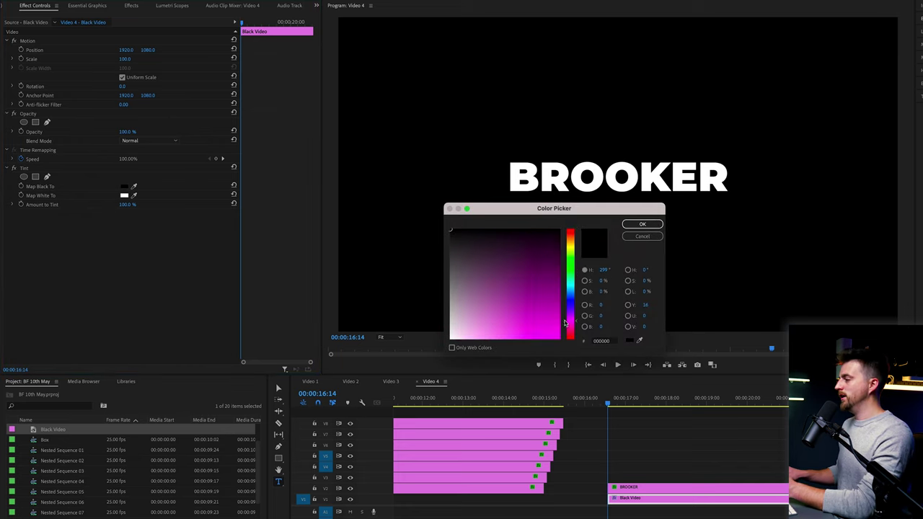
click(634, 227)
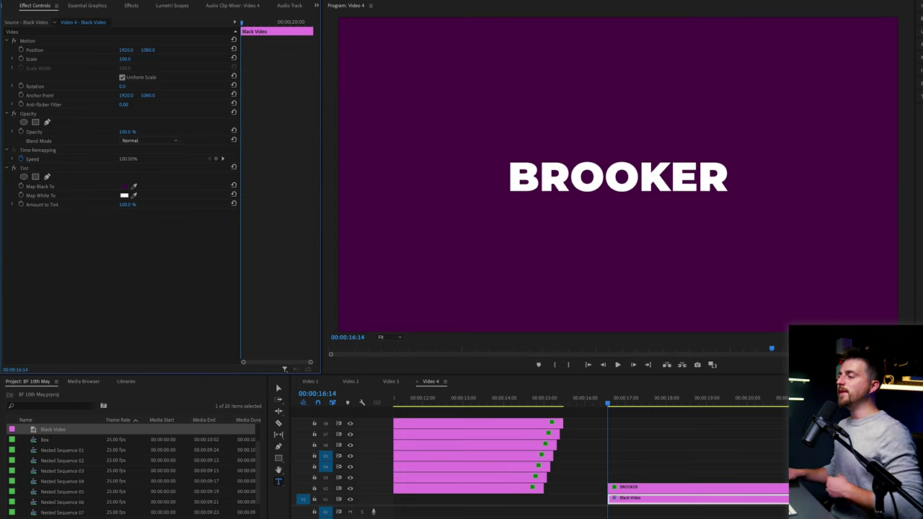
click(39, 42)
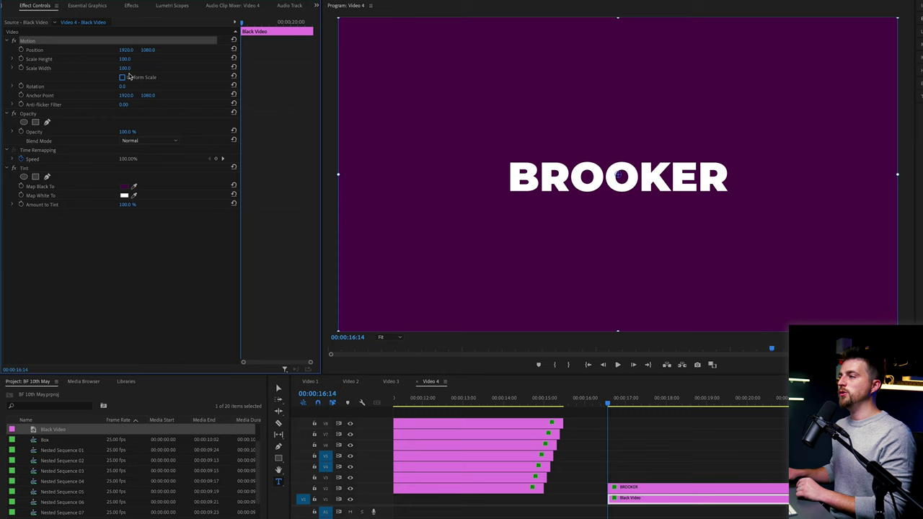
drag(124, 68, 66, 58)
- Nest the BROOKER title and Black Video clips into Nested Sequence 13
click(645, 489)
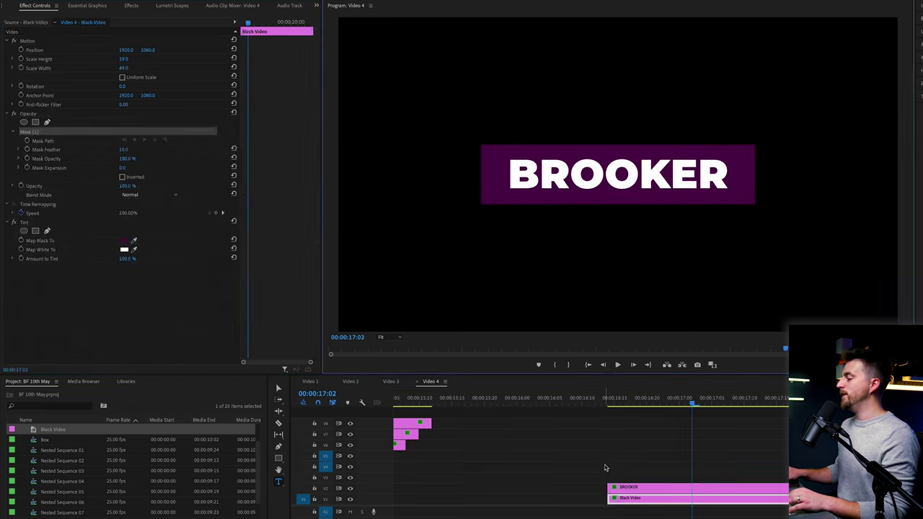
click(603, 458)
drag(603, 459, 671, 505)
right_click(671, 505)
click(554, 498)
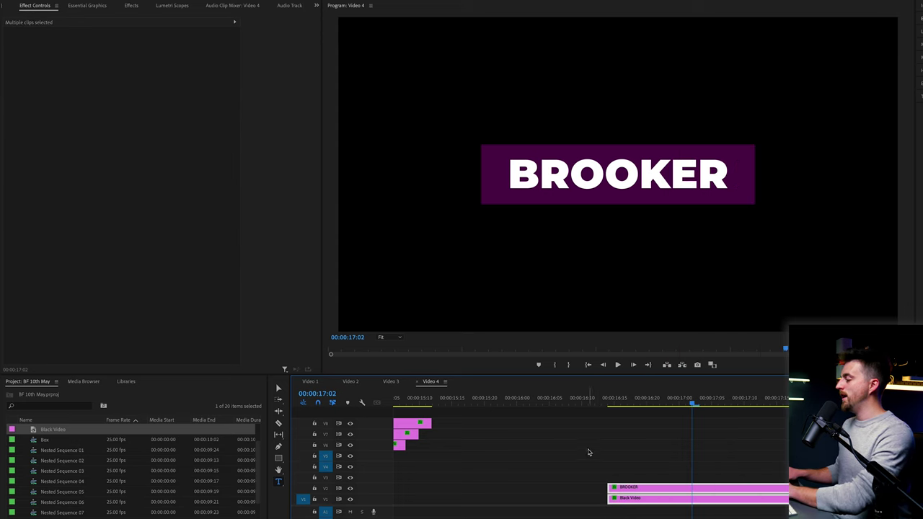
drag(588, 450, 678, 499)
right_click(676, 504)
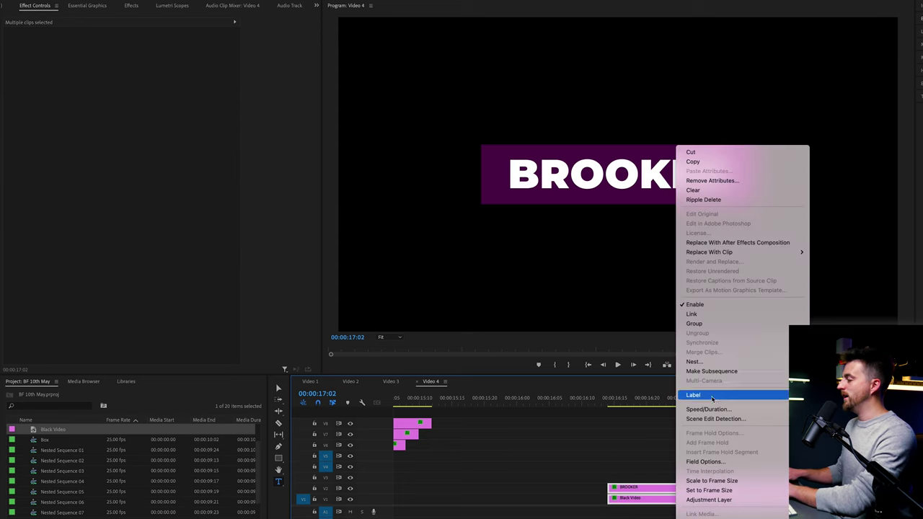
click(689, 361)
key(Return)
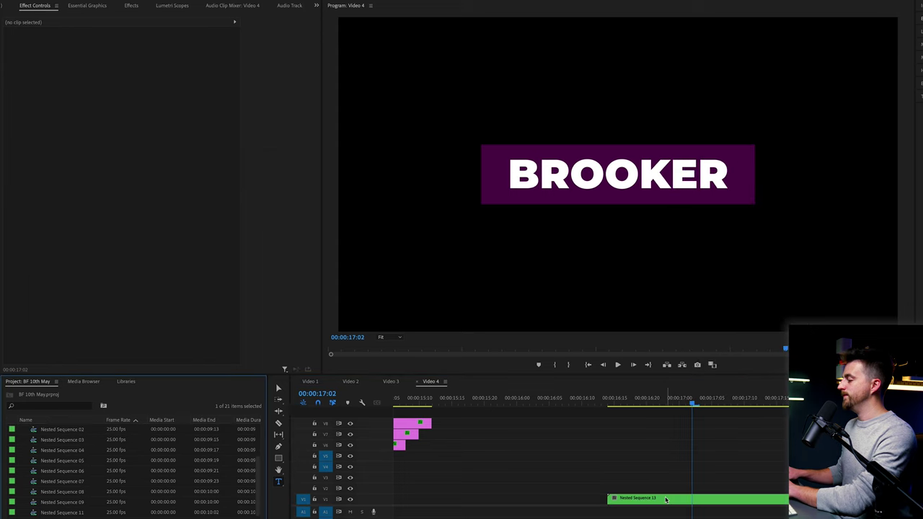
- Draw a pen mask ten frames into the nested clip, keyframe its Mask Path, and move it off-frame at the start
key(Up)
key(Right)
key(Right)
key(Right)
key(Right)
key(Right)
key(Right)
key(Right)
key(Right)
key(Right)
key(Right)
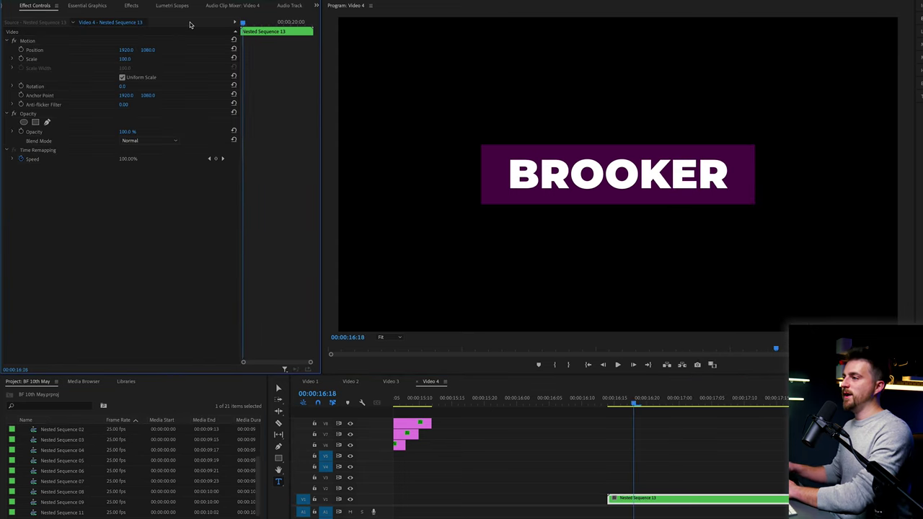
click(23, 122)
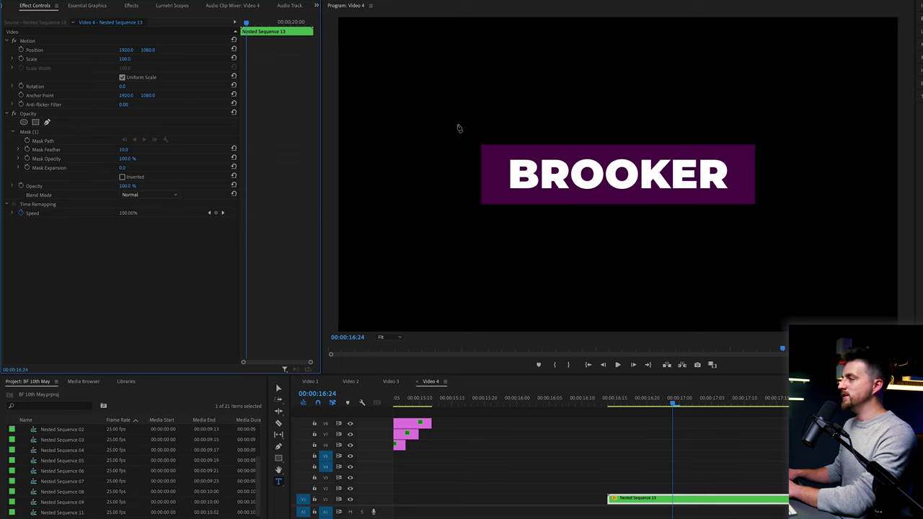
click(457, 121)
click(776, 227)
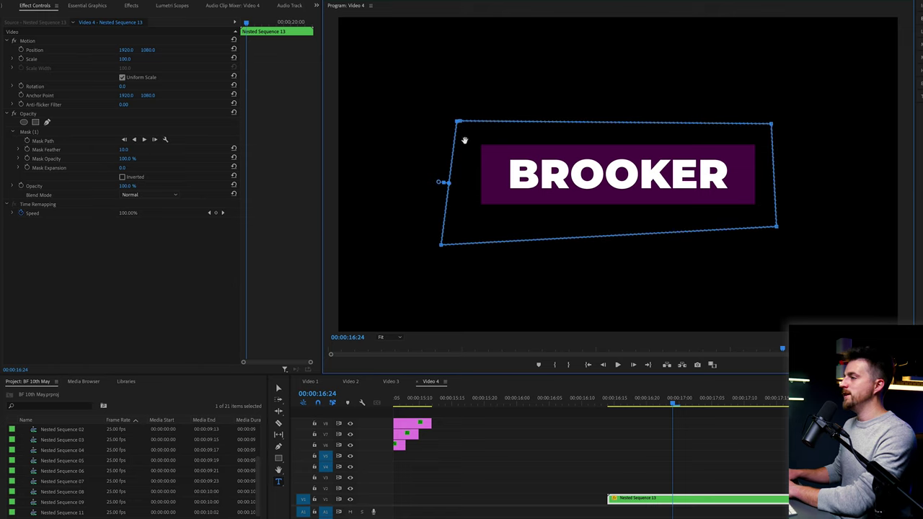
click(26, 141)
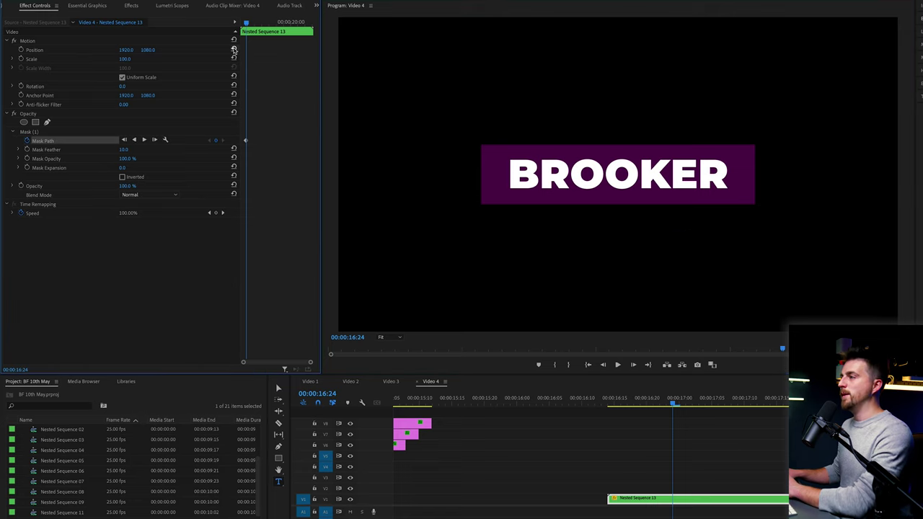
drag(251, 25, 208, 27)
click(46, 134)
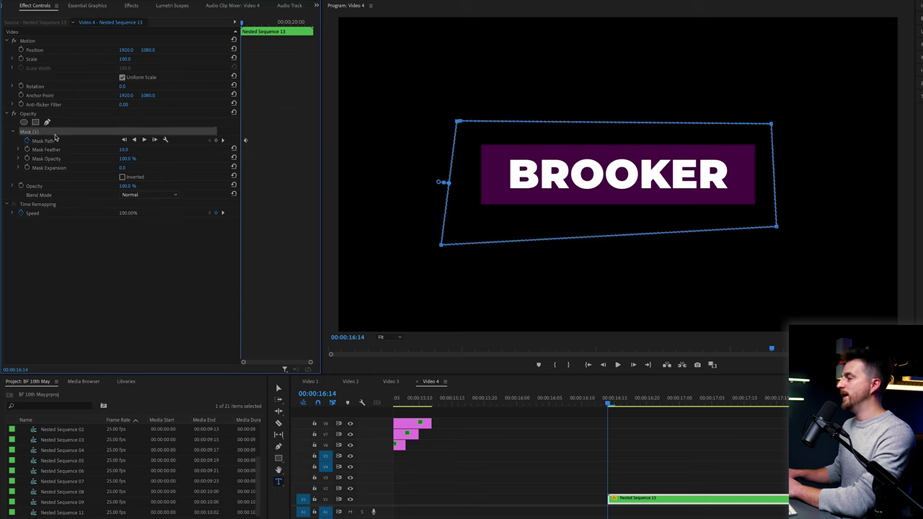
- Play back the mask wipe revealing BROOKER several times from the start
key(space)
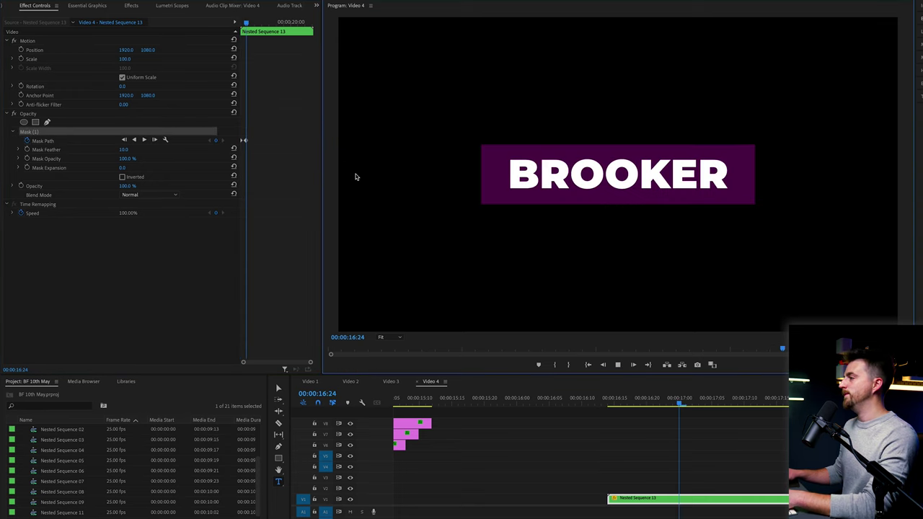
key(space)
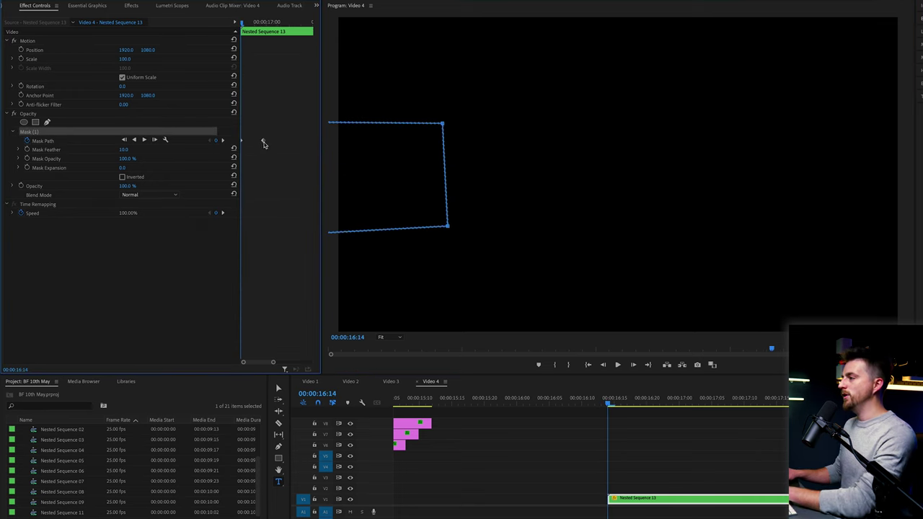
key(space)
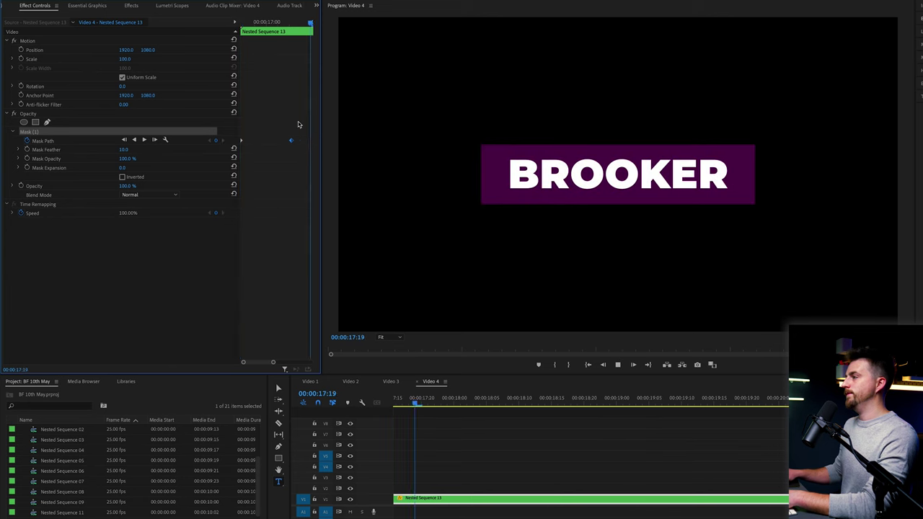
key(space)
click(250, 23)
key(space)
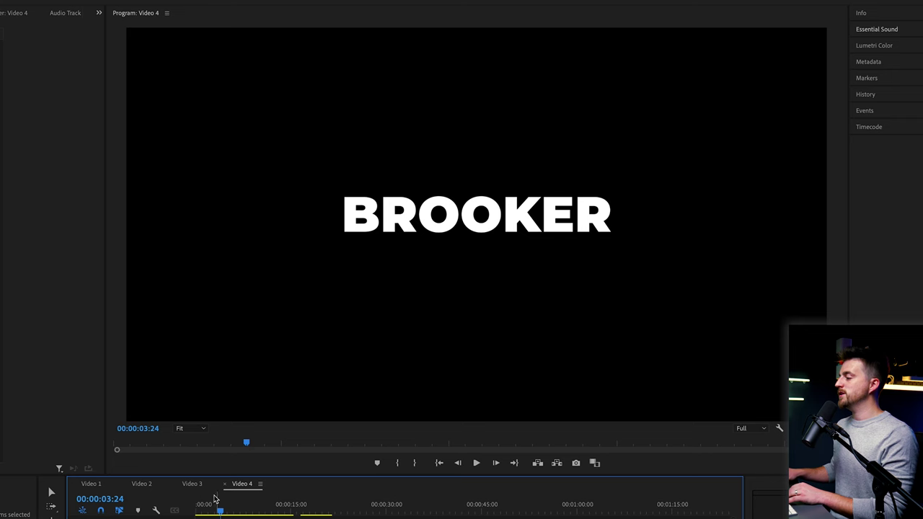
drag(217, 501, 180, 498)
key(space)
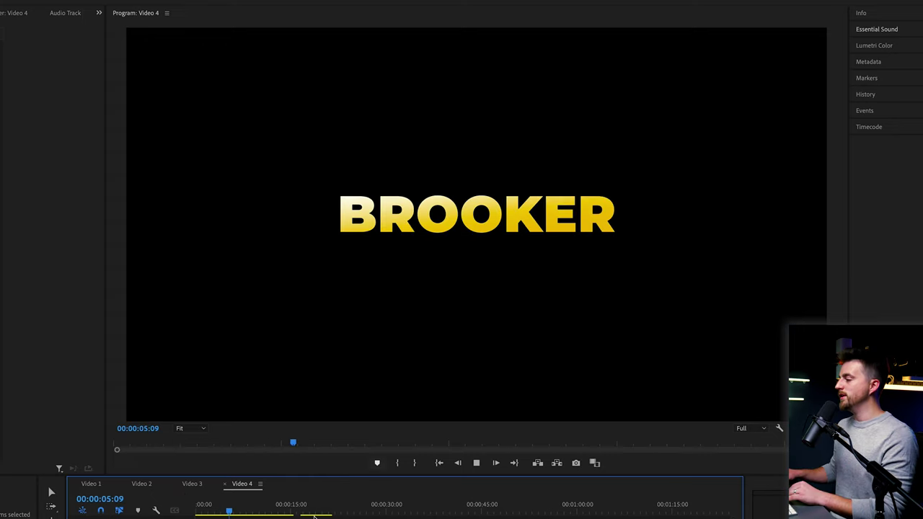
click(263, 509)
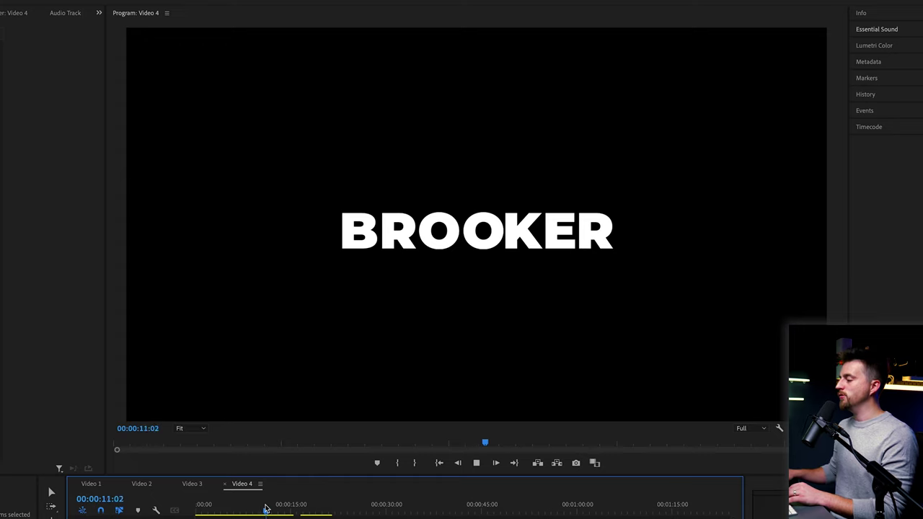
click(301, 510)
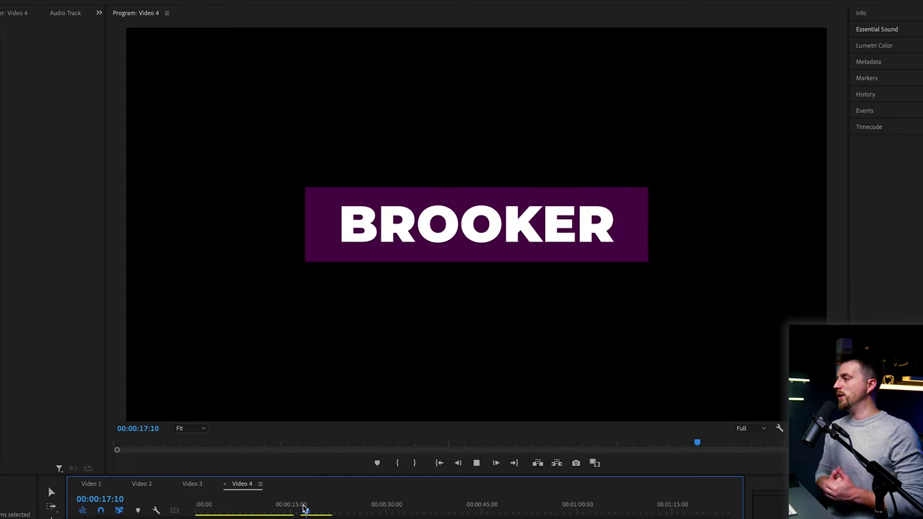